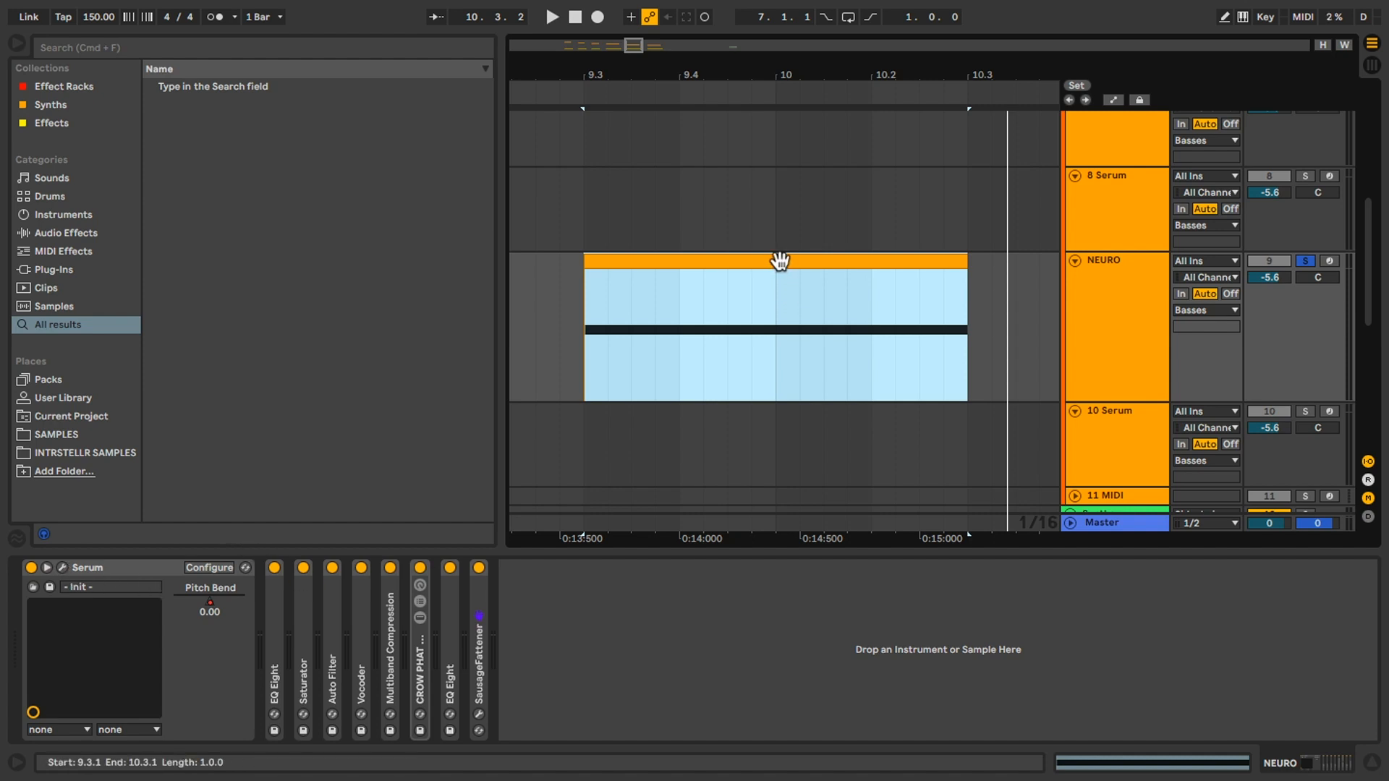
# Step: Play back the NEURO clip and switch off the effect devices that follow Serum in its chain
pyautogui.press('space')
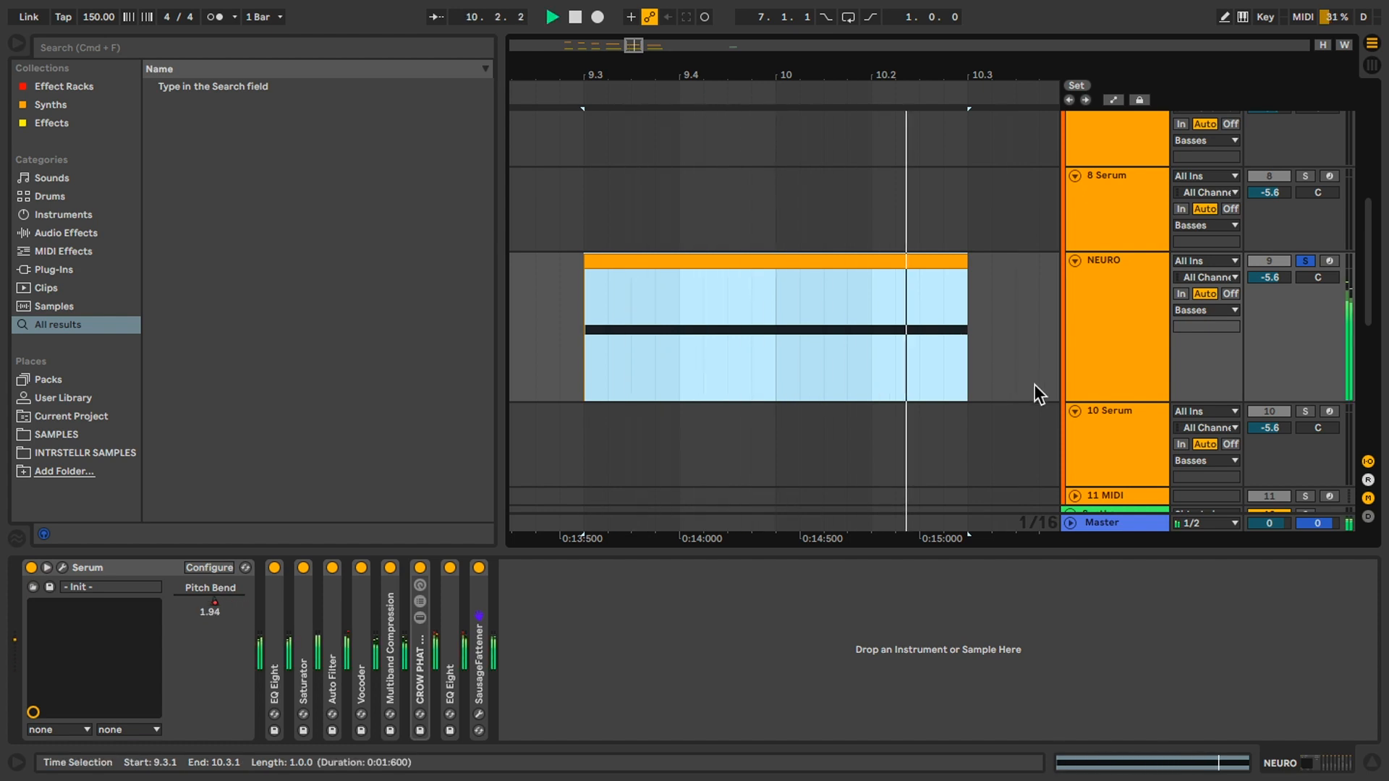
pyautogui.press('space')
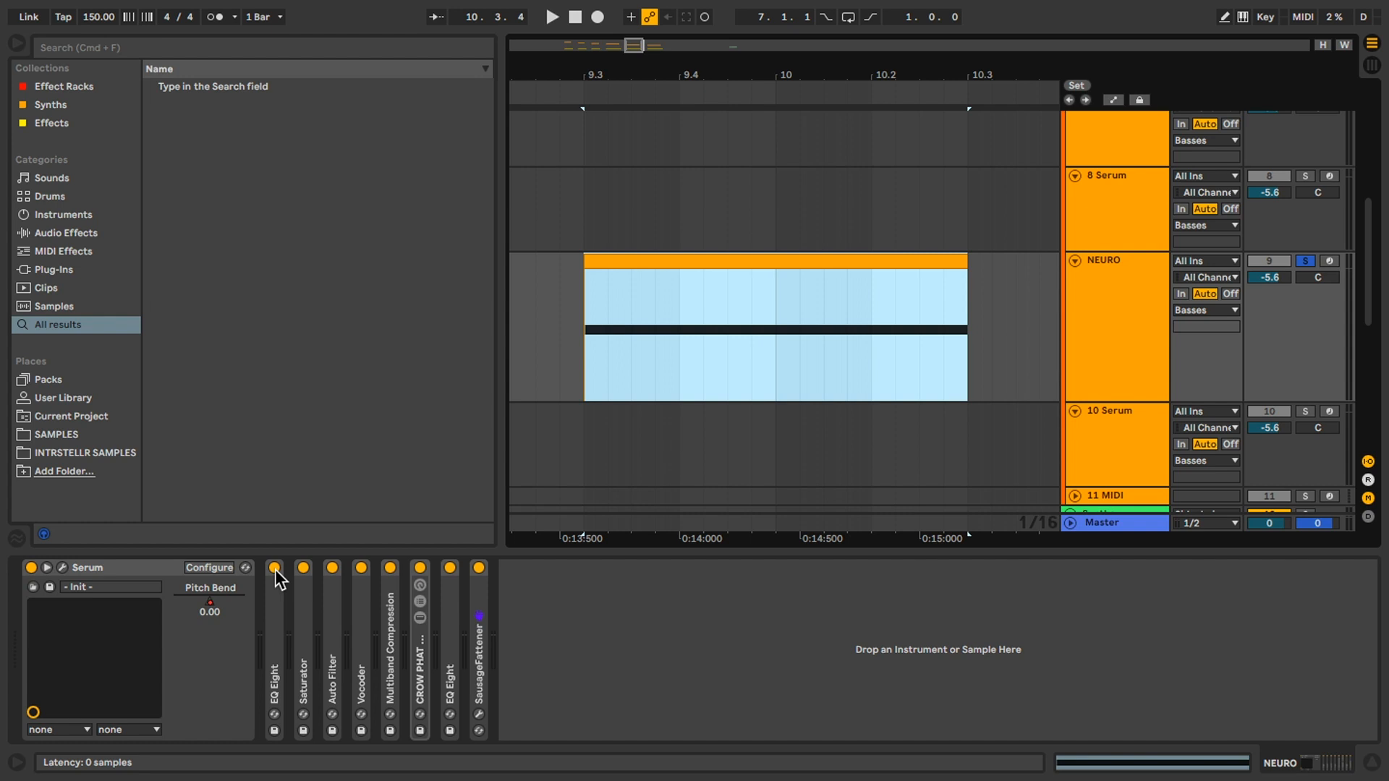
pyautogui.click(275, 569)
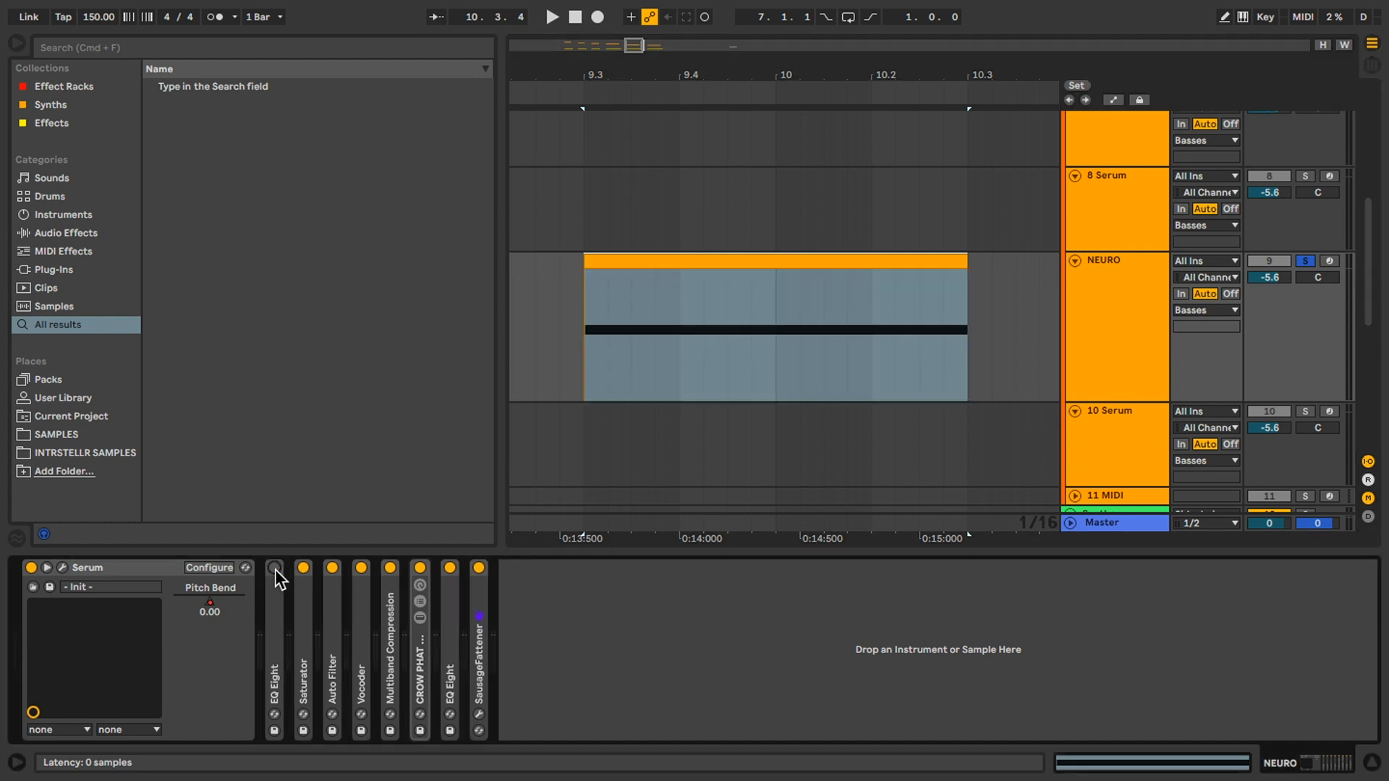
# Step: Open the Serum instrument on the NEURO track and switch off its internal distortion, chorus and EQ effects
pyautogui.click(68, 565)
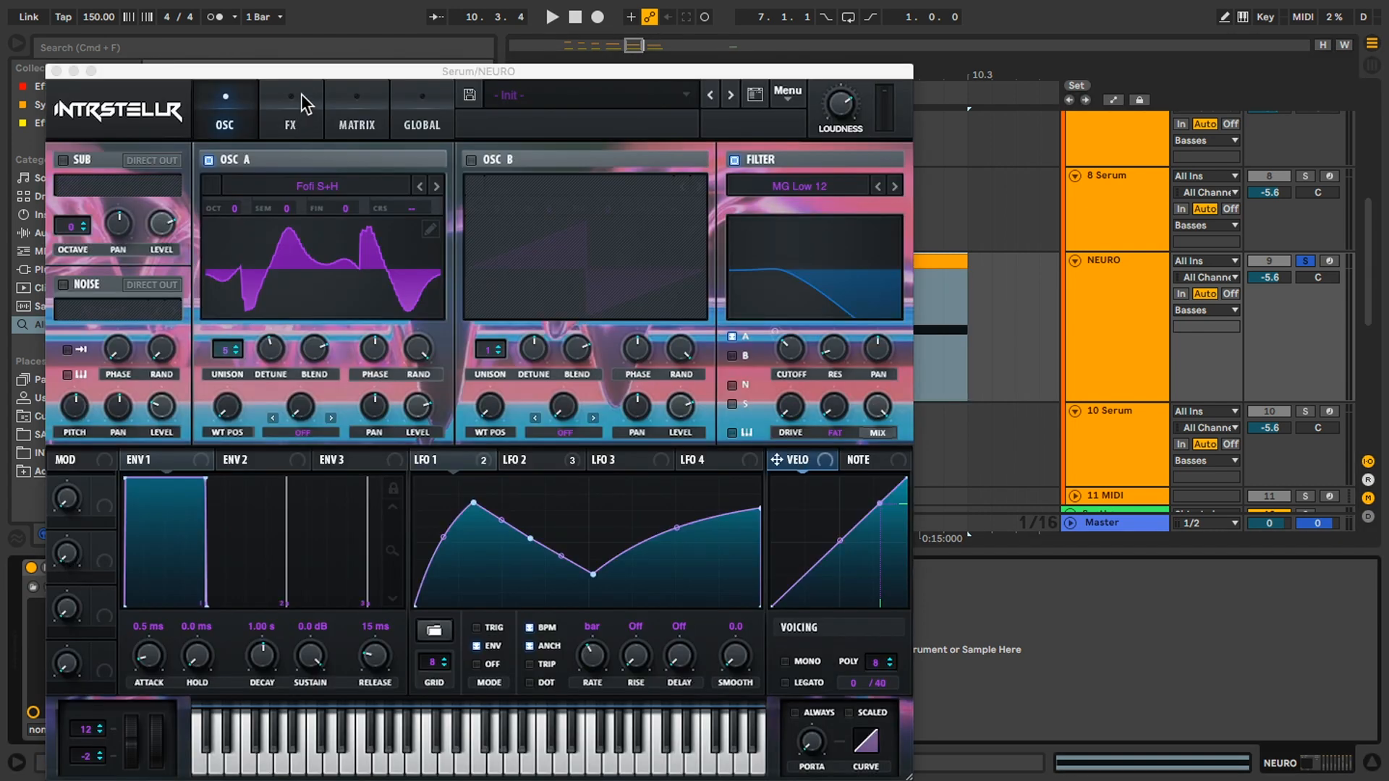
pyautogui.moveTo(316, 72); pyautogui.dragTo(418, 36)
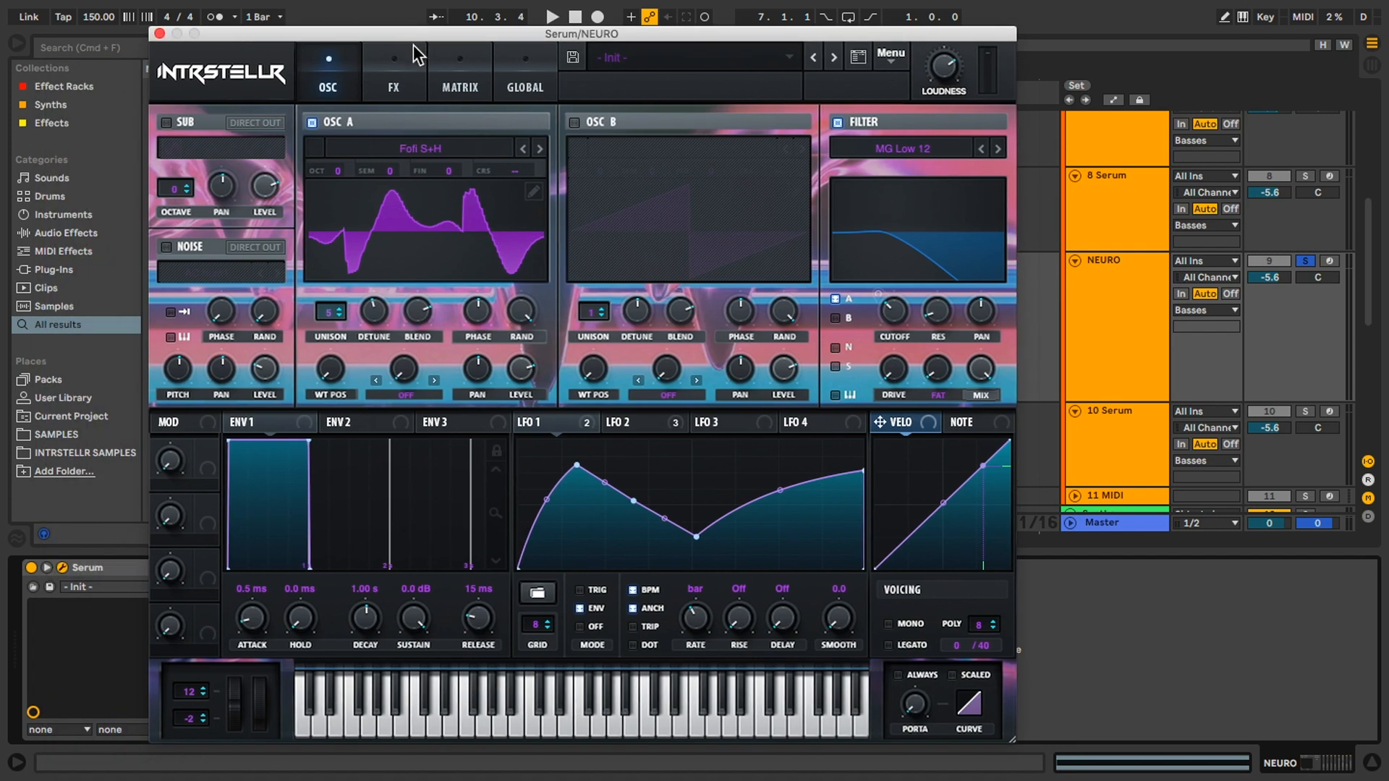
pyautogui.click(379, 97)
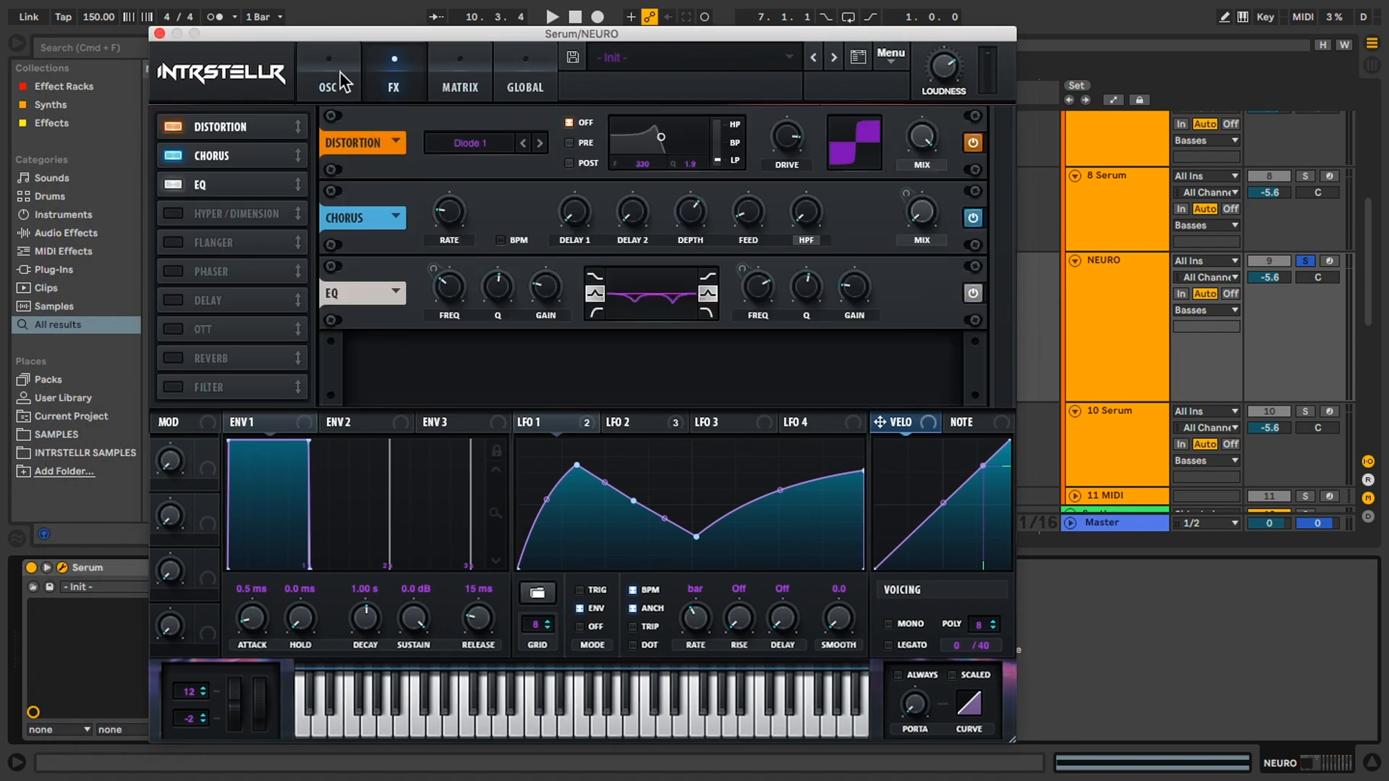
pyautogui.click(177, 128)
pyautogui.click(174, 156)
pyautogui.click(174, 184)
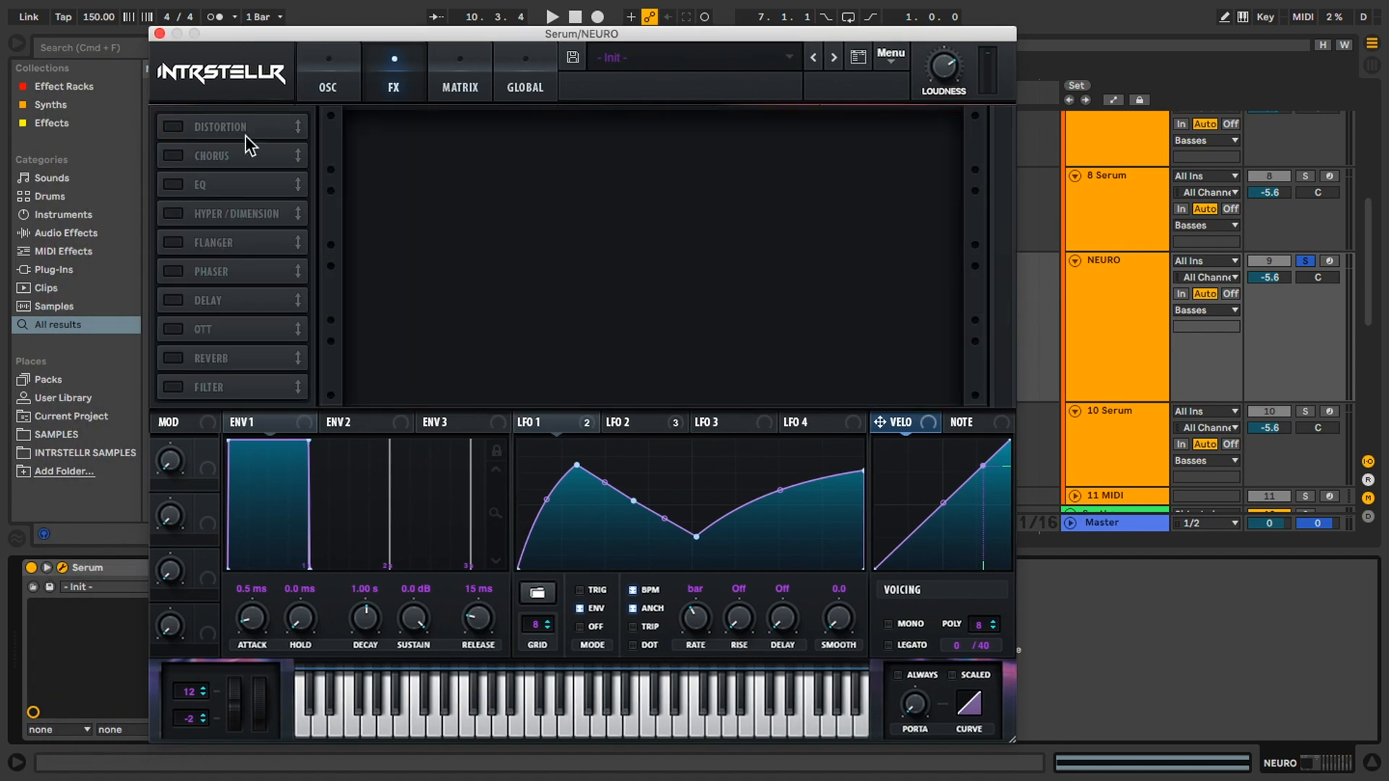
# Step: Return to Serum's oscillator page and examine the Fofi S+H wavetable in oscillator A
pyautogui.click(328, 81)
pyautogui.moveTo(495, 33); pyautogui.dragTo(605, 123)
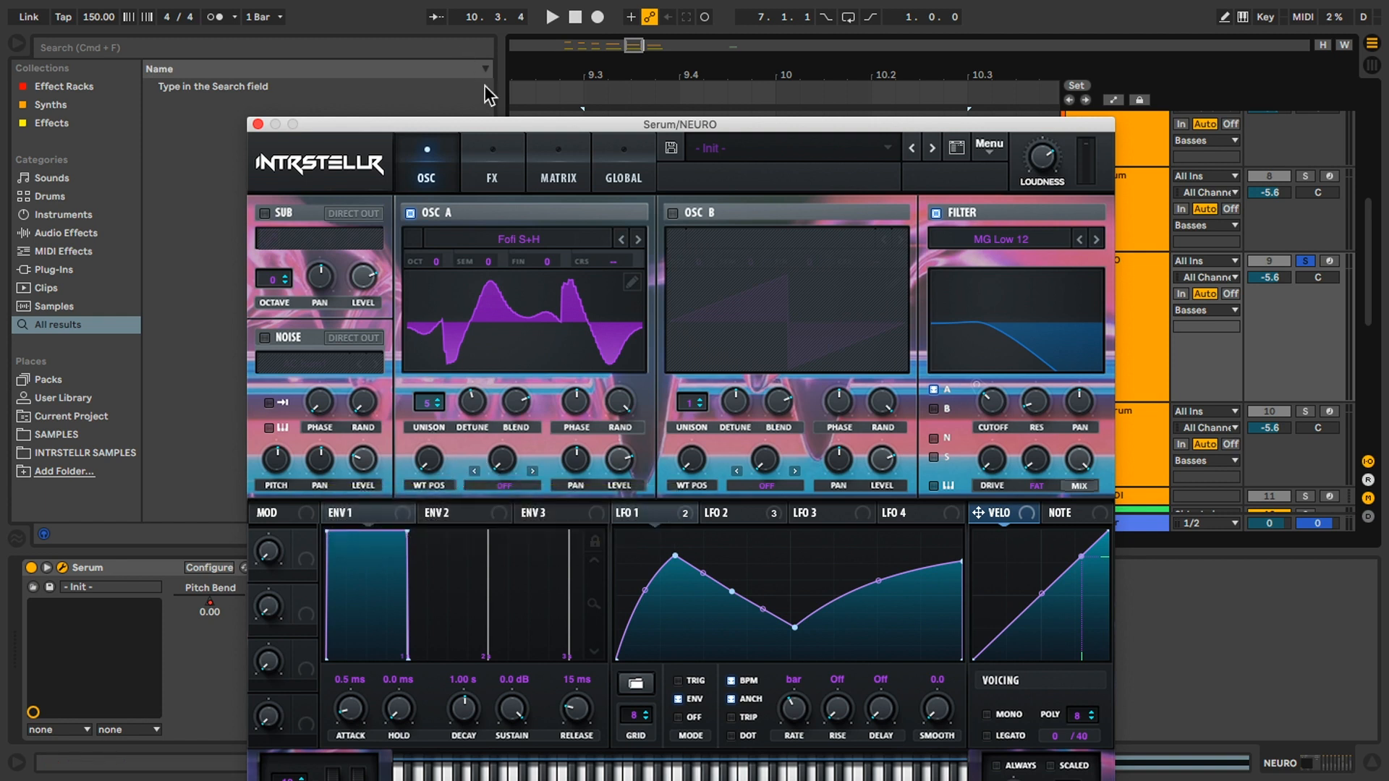
pyautogui.moveTo(482, 127); pyautogui.dragTo(466, 242)
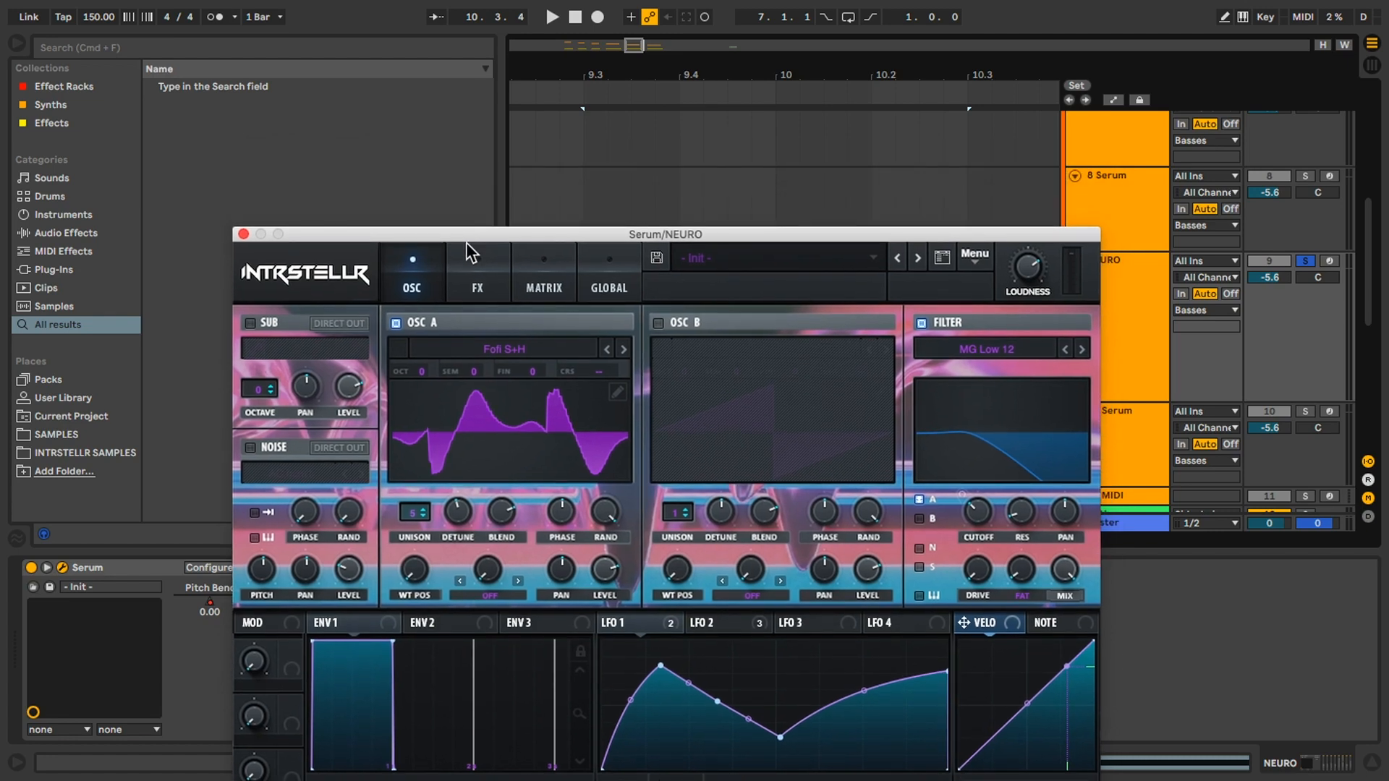
pyautogui.click(481, 348)
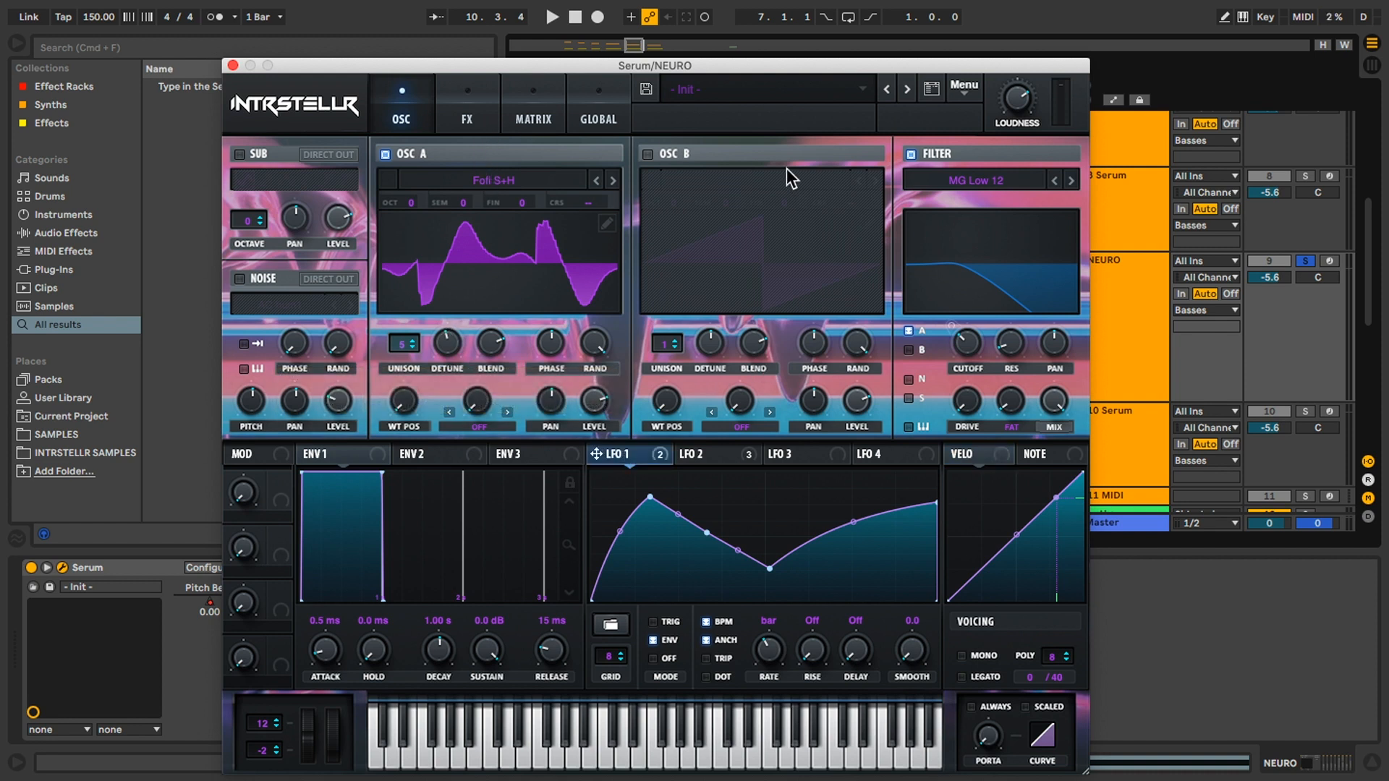
# Step: Audition the clip with Serum's filter bypassed, and switch the filter back on after playback
pyautogui.click(911, 154)
pyautogui.press('space')
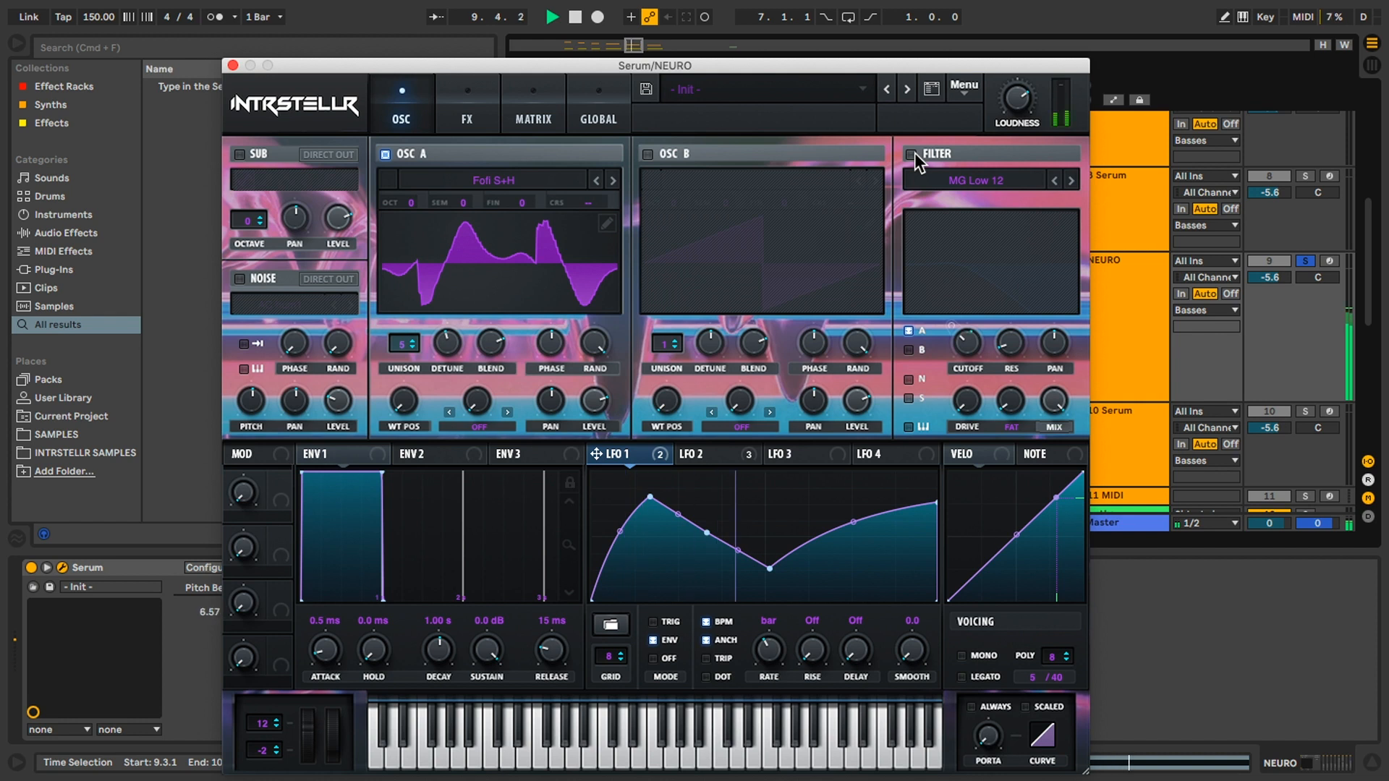
pyautogui.press('space')
pyautogui.click(910, 154)
# Step: Examine the LFO 2 shape and play the clip to hear it modulate the filter cutoff
pyautogui.click(724, 455)
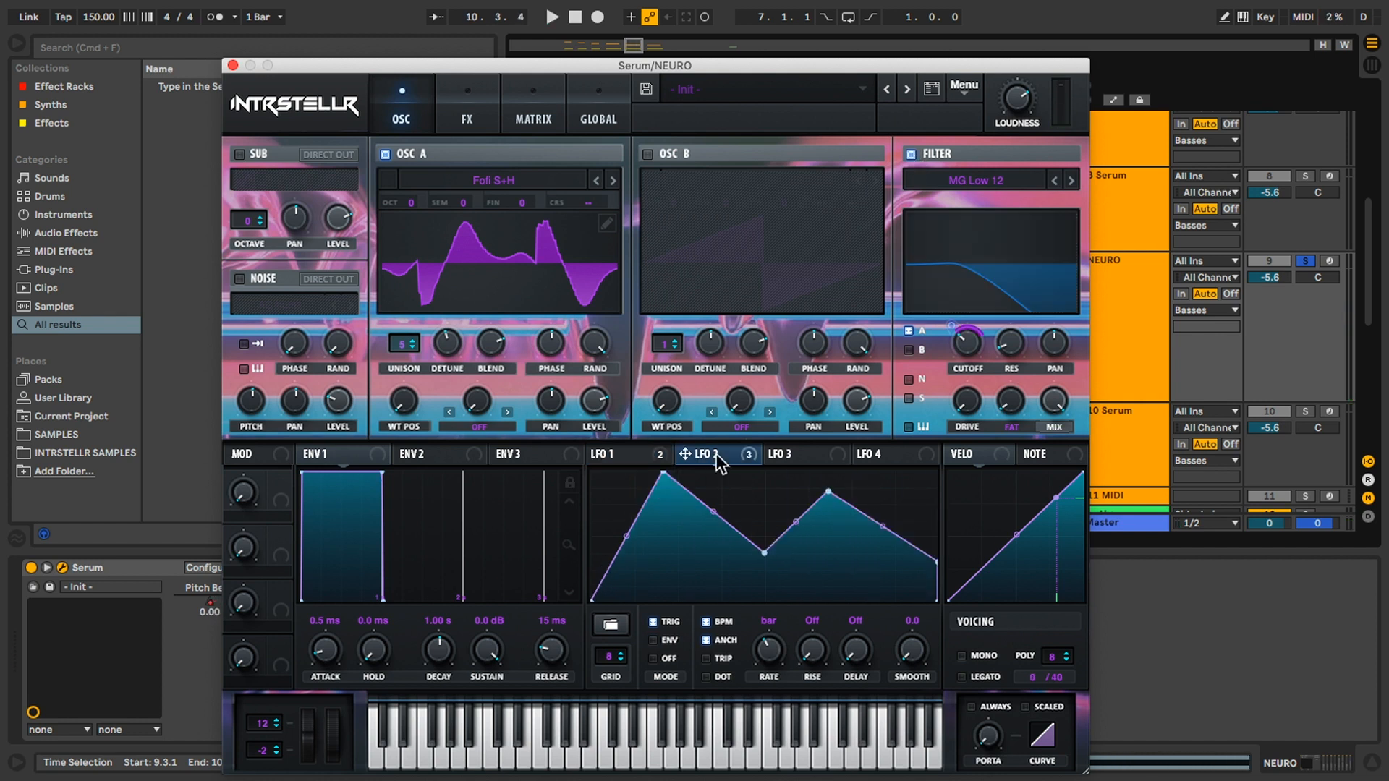
pyautogui.press('space')
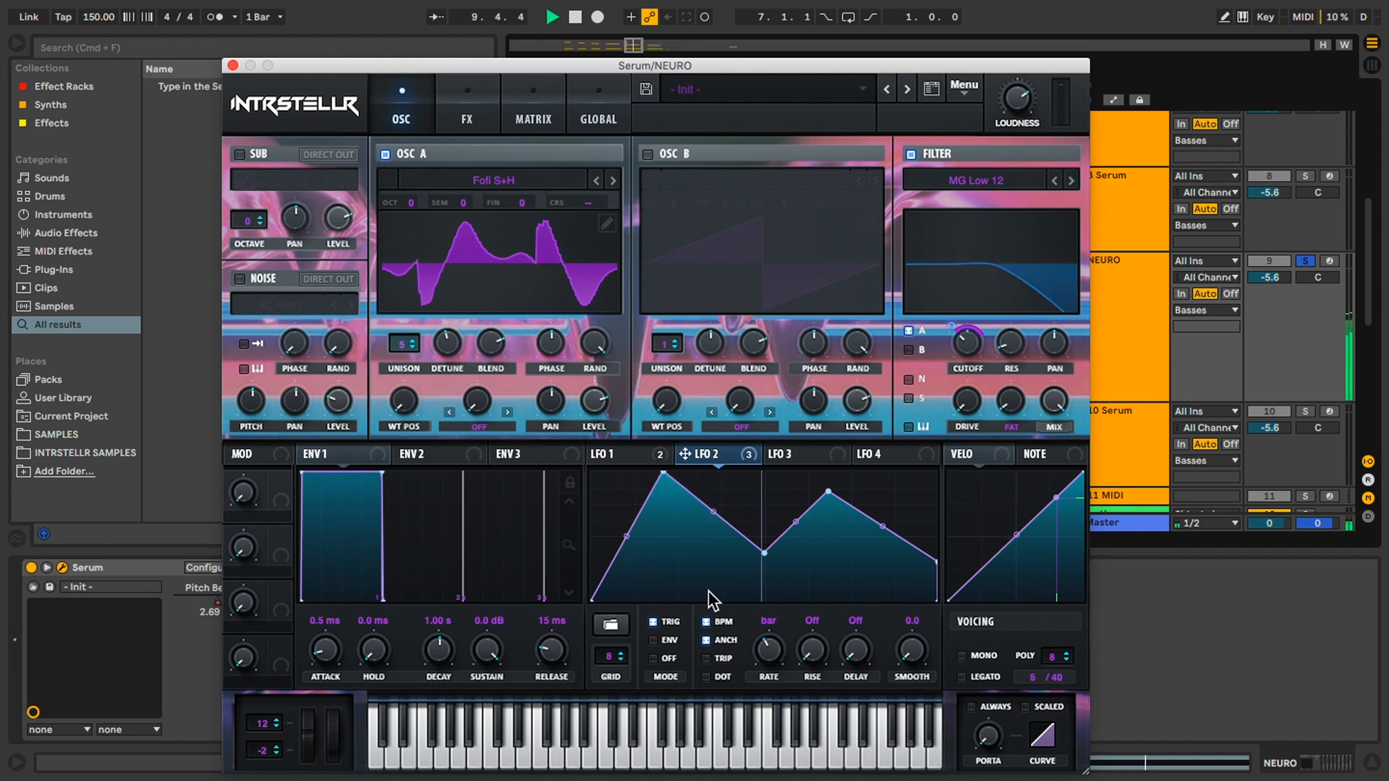
pyautogui.press('space')
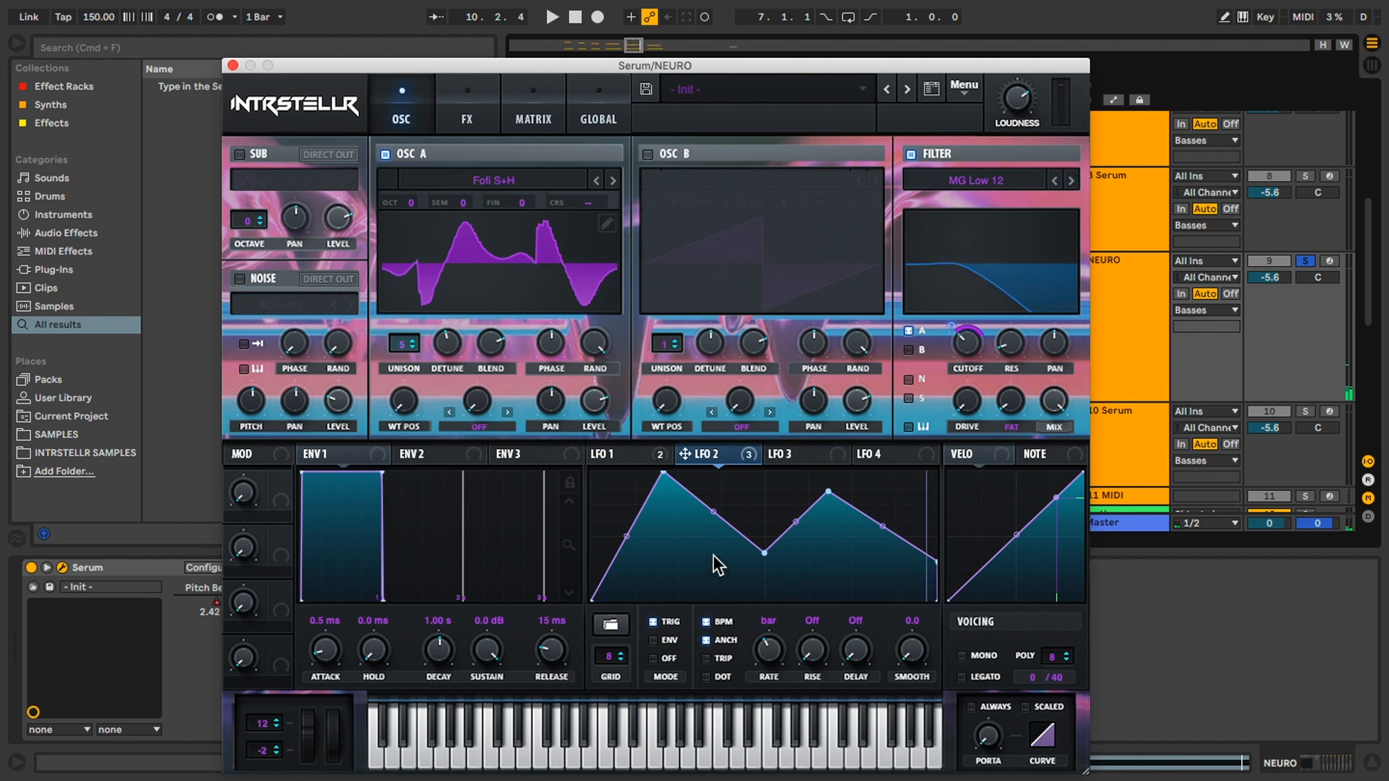
pyautogui.press('space')
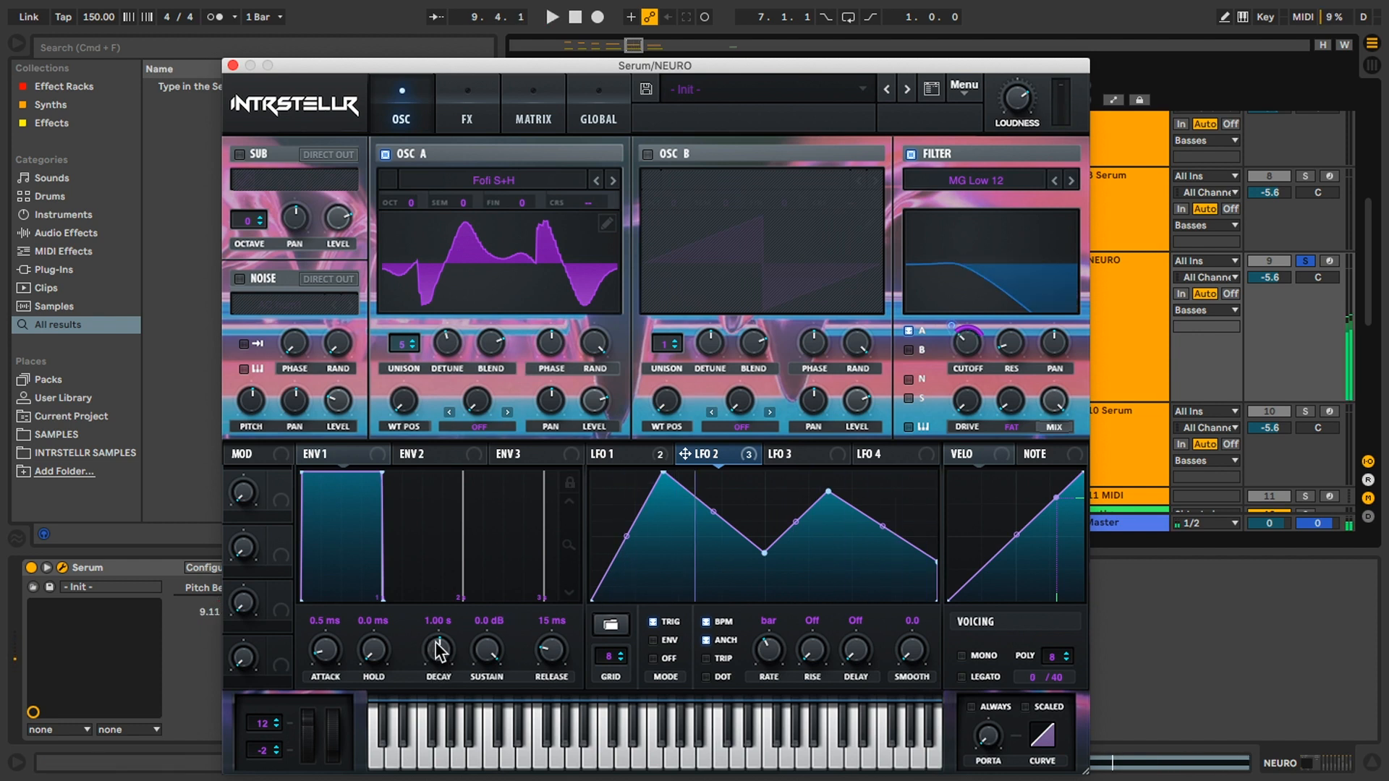
pyautogui.press('space')
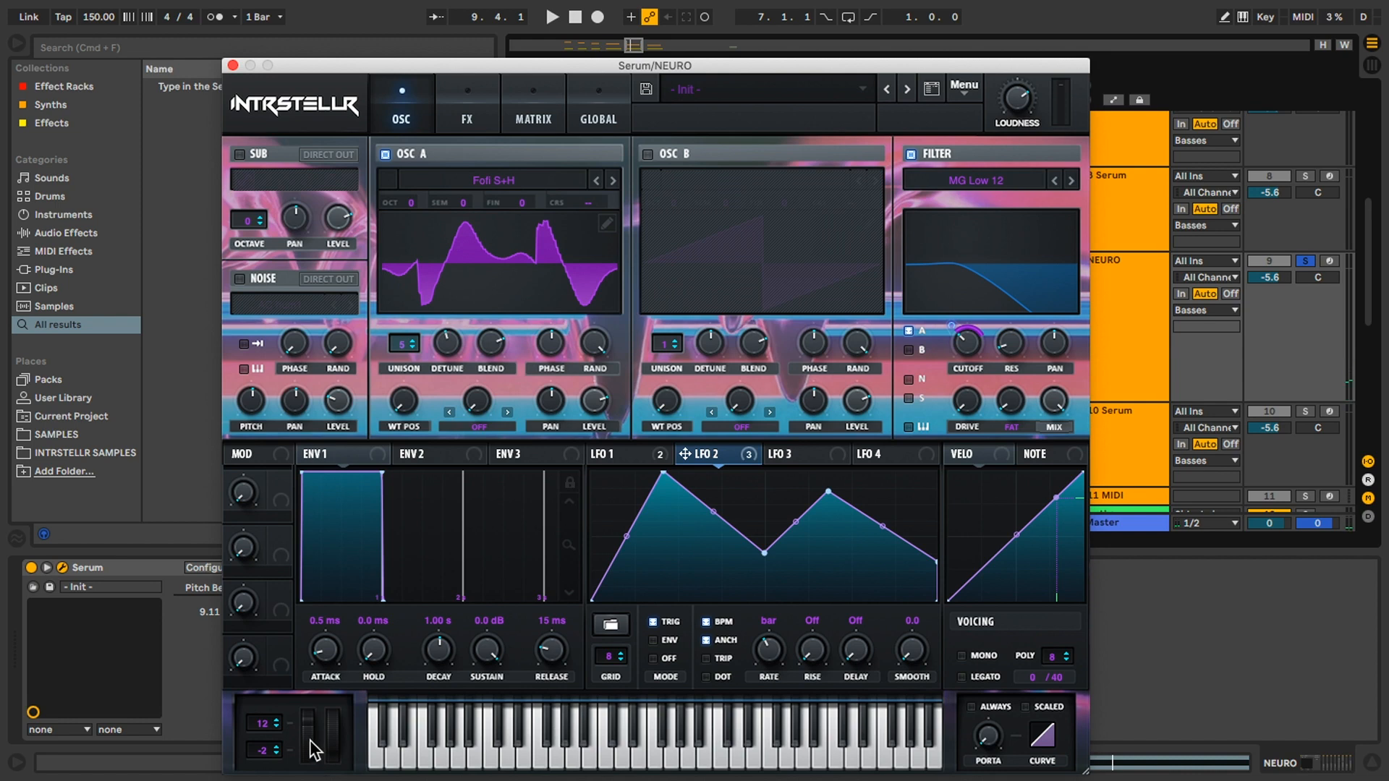
# Step: Uncover the arrangement and display the Pitch Bend automation on the NEURO clip
pyautogui.moveTo(355, 68); pyautogui.dragTo(283, 642)
pyautogui.press('a')
pyautogui.click(591, 352)
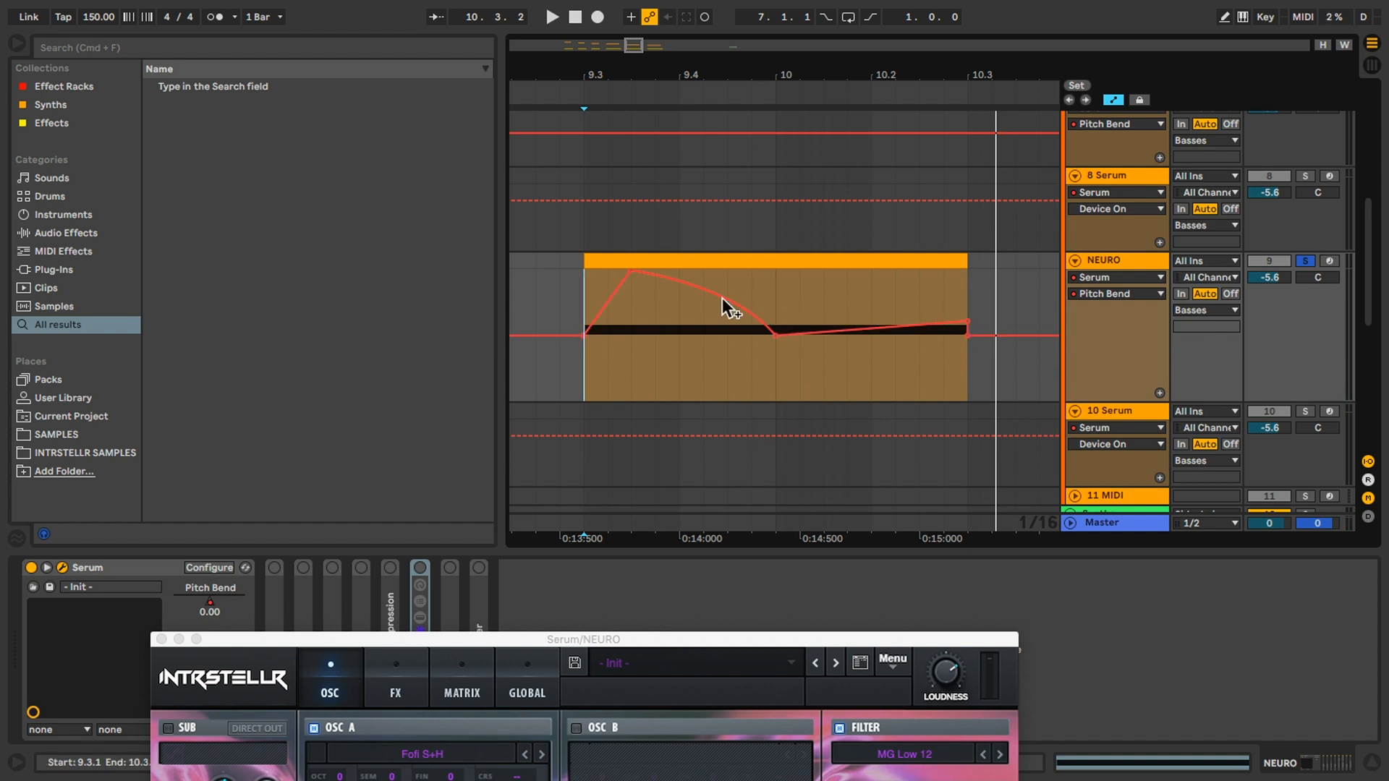
# Step: Try pulling the first Pitch Bend peak down to 0.22 at beat 9.4 during playback
pyautogui.press('space')
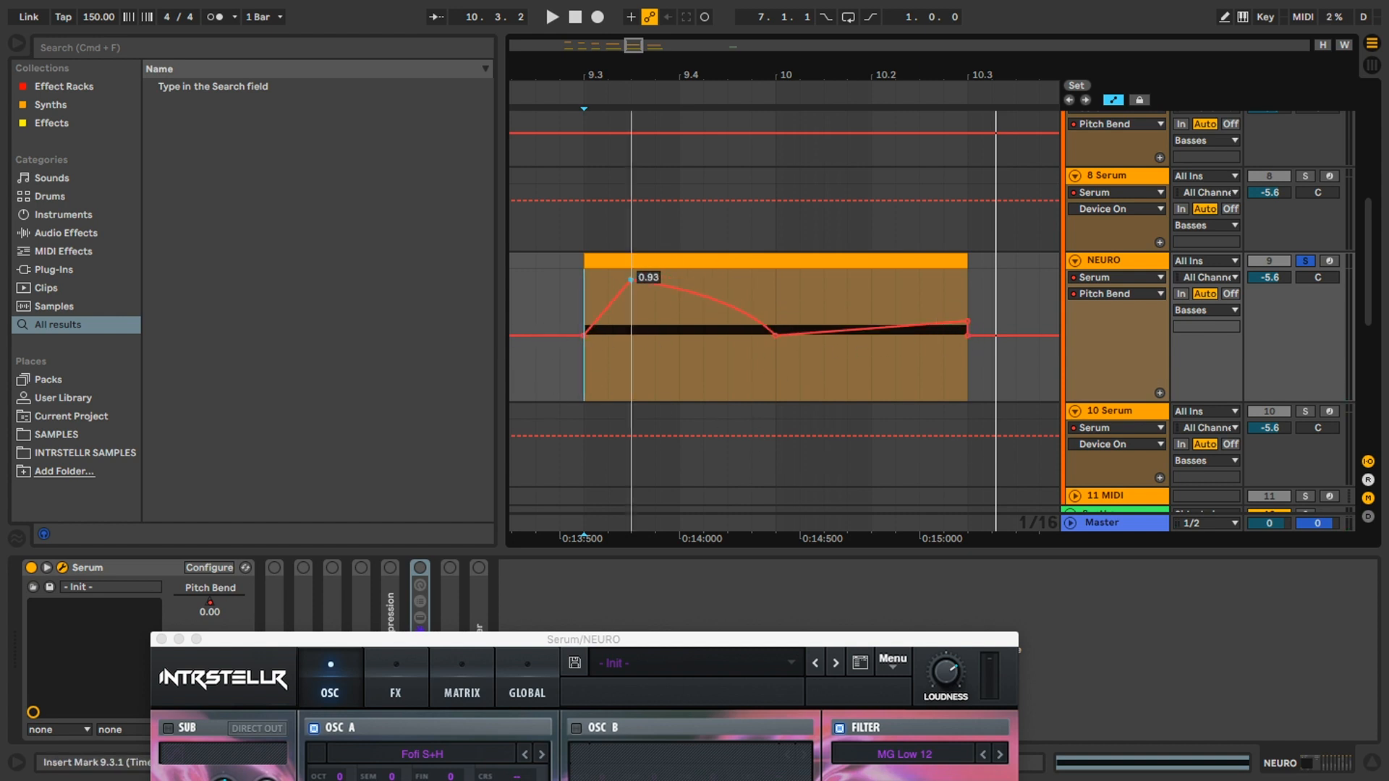
pyautogui.moveTo(626, 275); pyautogui.dragTo(679, 371)
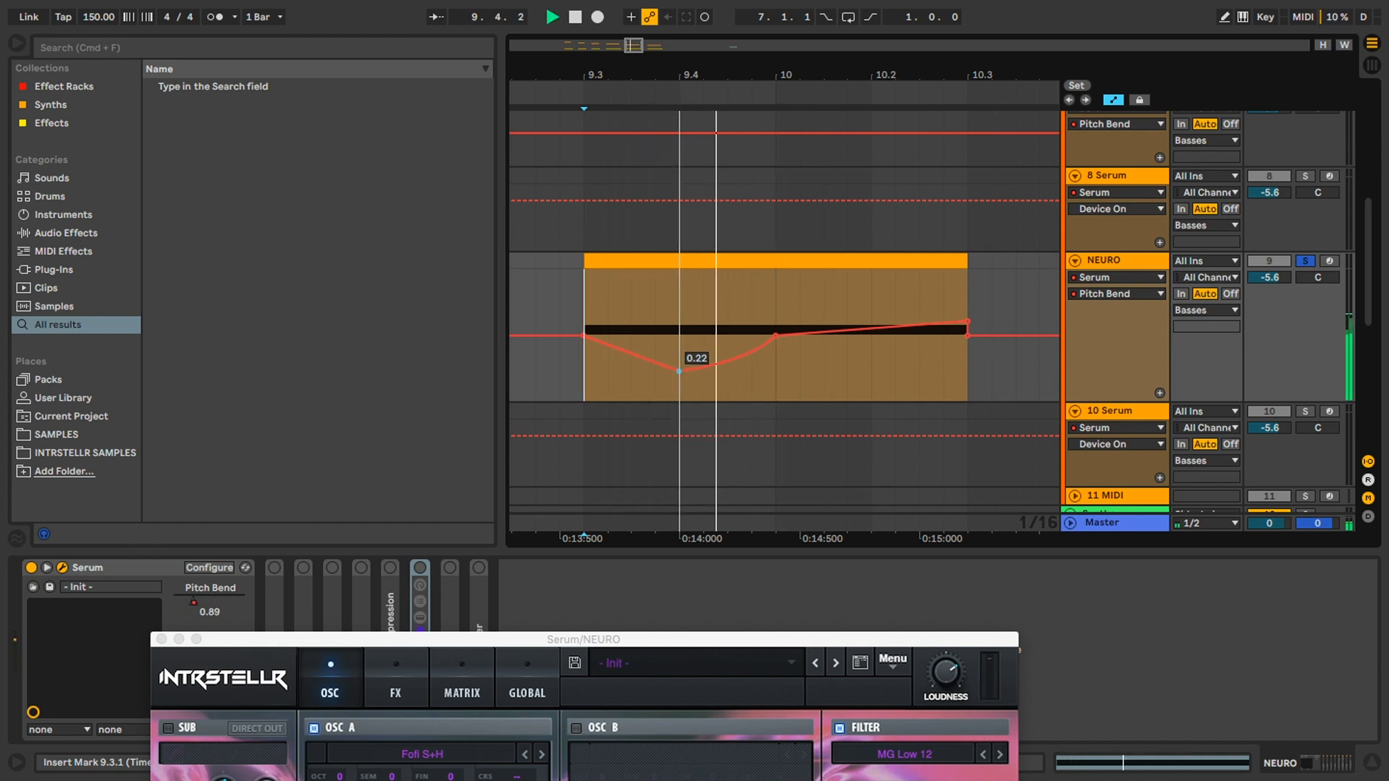
# Step: Switch on only the Diode 1 distortion in Serum's effects and play the clip to hear it
pyautogui.moveTo(492, 647); pyautogui.dragTo(603, 43)
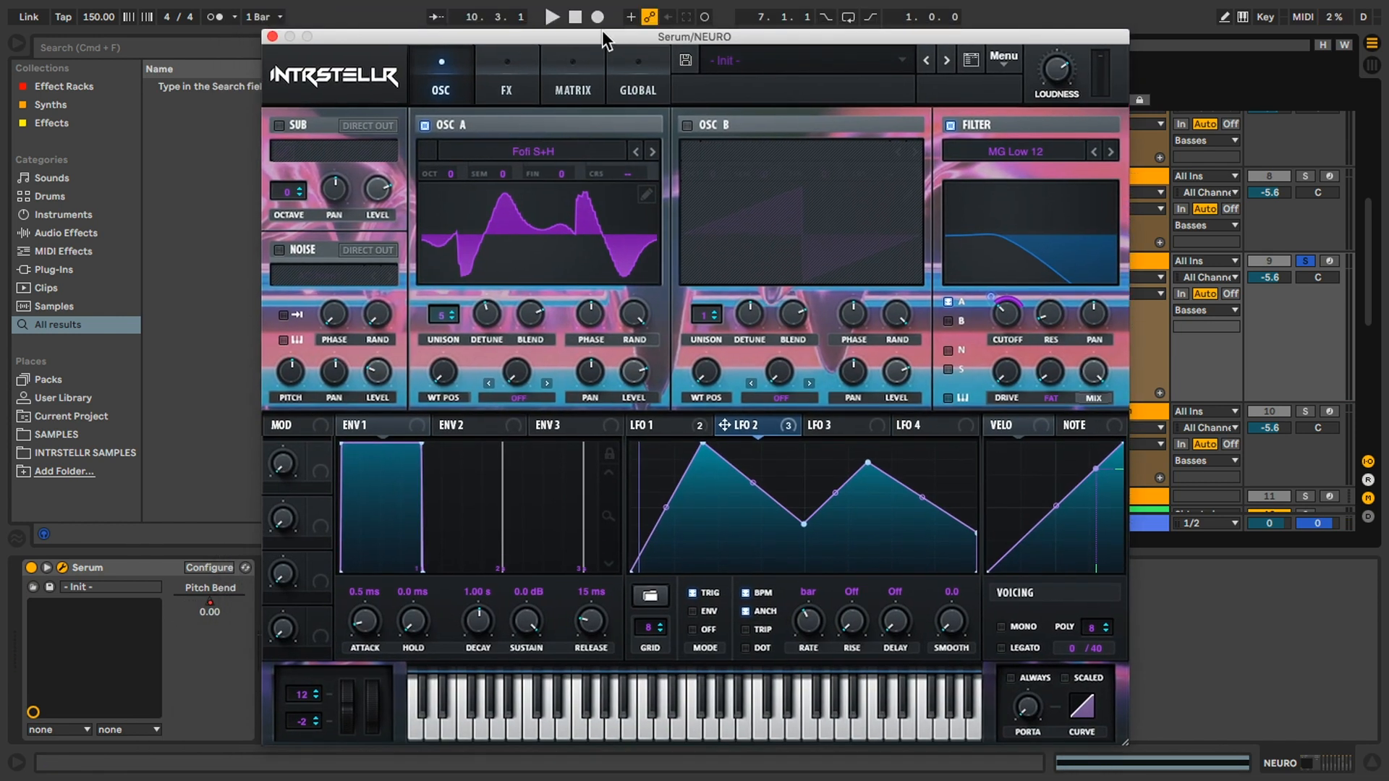
pyautogui.click(680, 426)
pyautogui.click(506, 72)
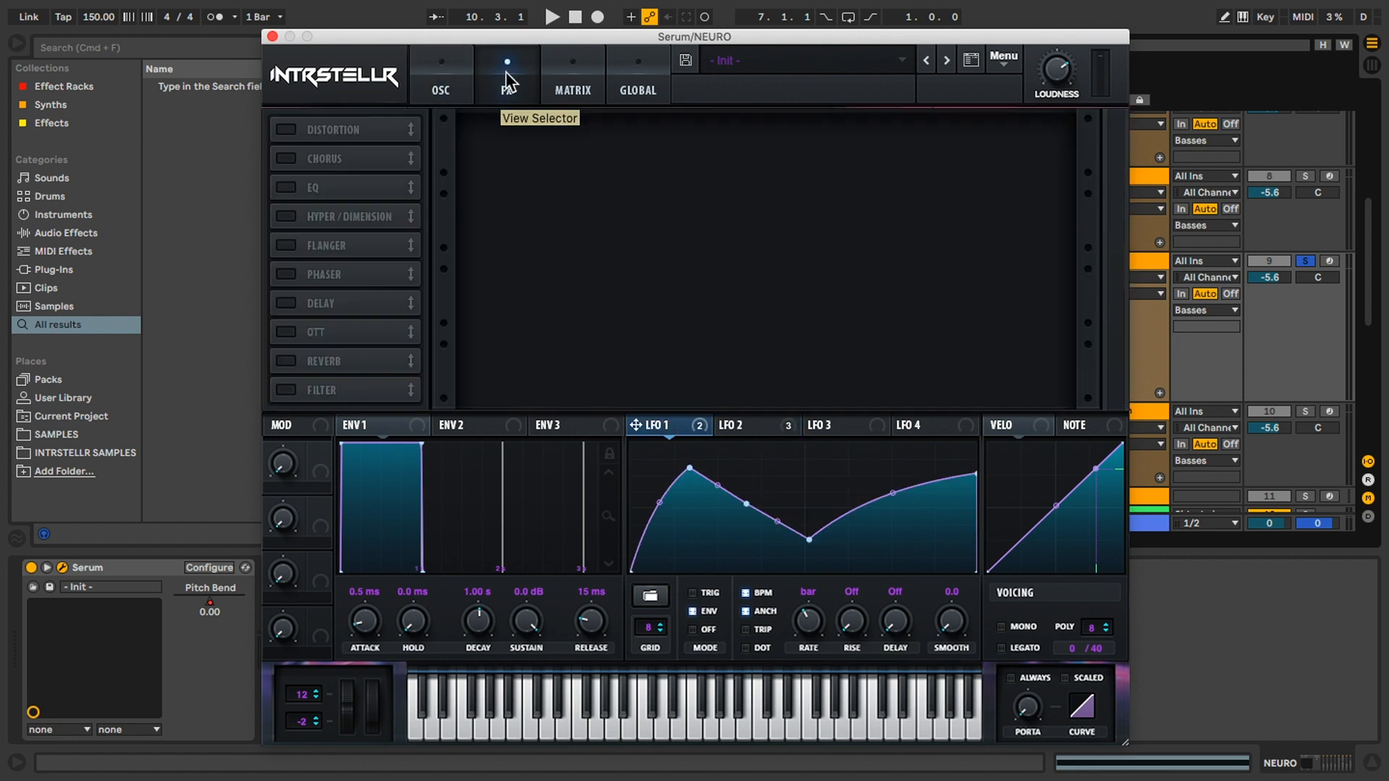
pyautogui.click(288, 130)
pyautogui.click(285, 160)
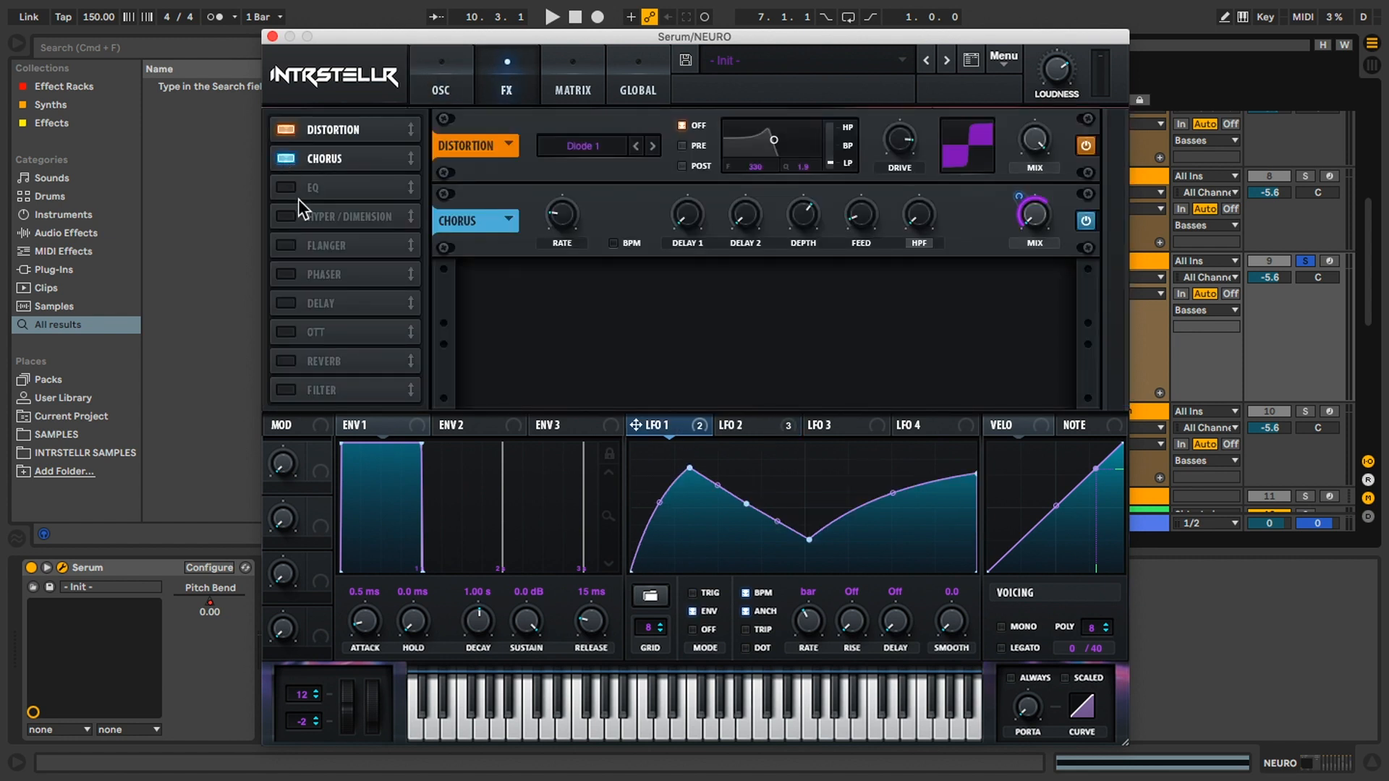
pyautogui.click(288, 186)
pyautogui.click(290, 181)
pyautogui.click(287, 158)
pyautogui.press('space')
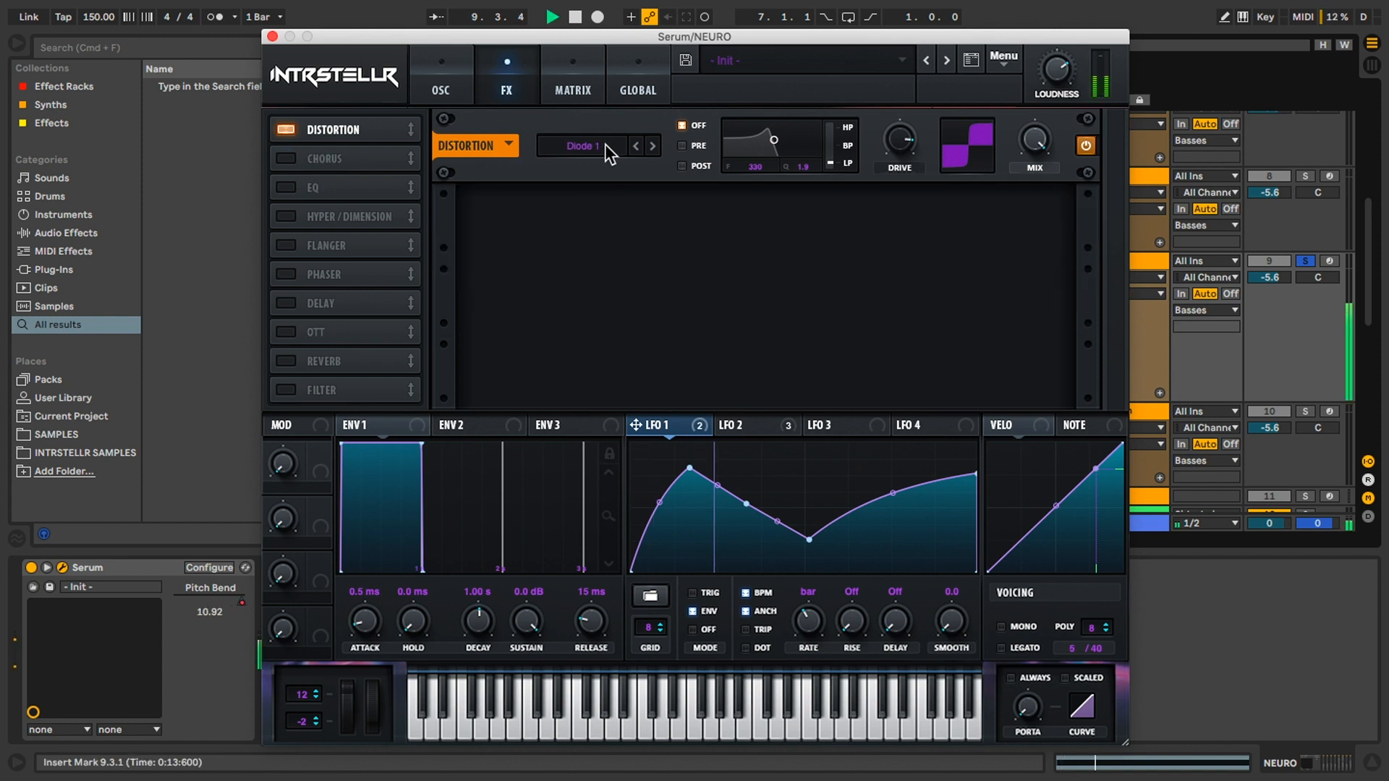
pyautogui.press('space')
# Step: Switch on Serum's chorus, whose mix is modulated by LFO 1, and play the clip
pyautogui.click(287, 160)
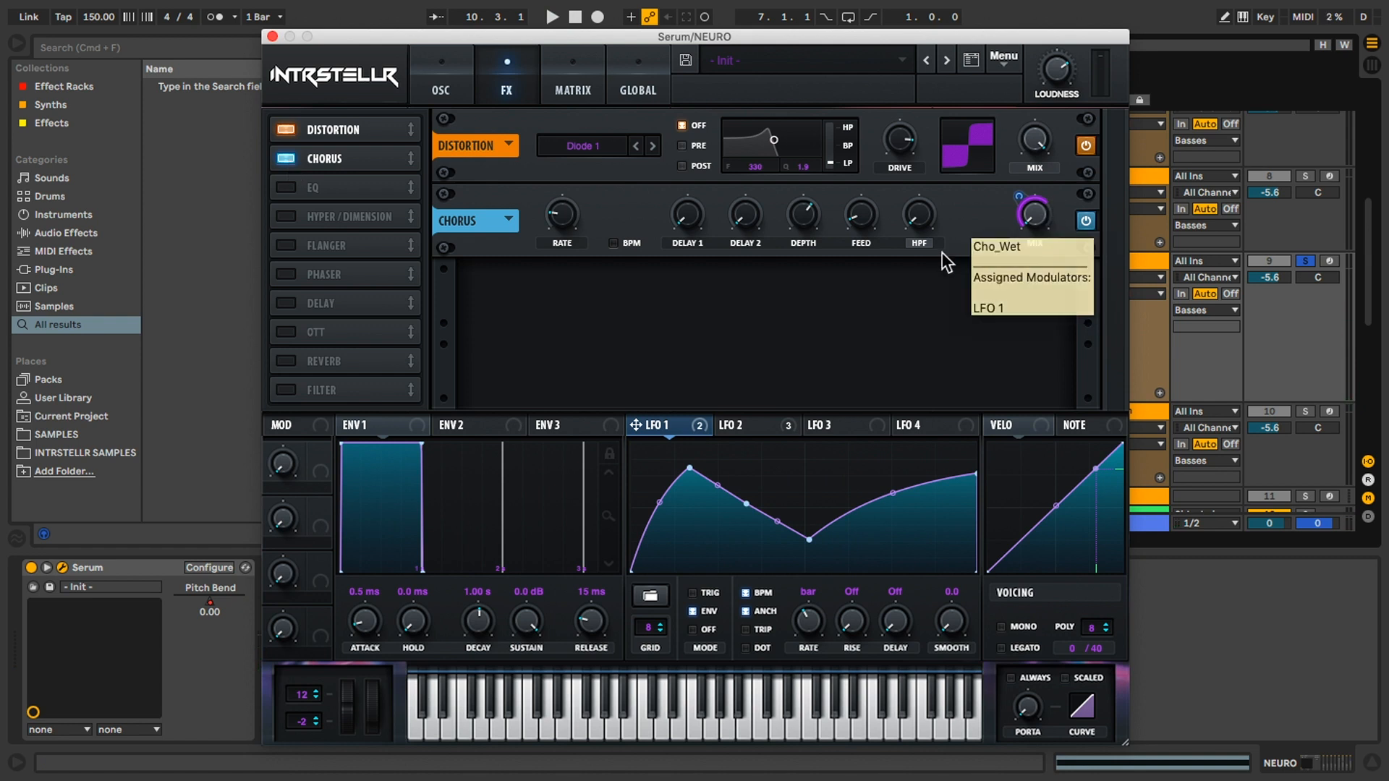
pyautogui.moveTo(696, 429)
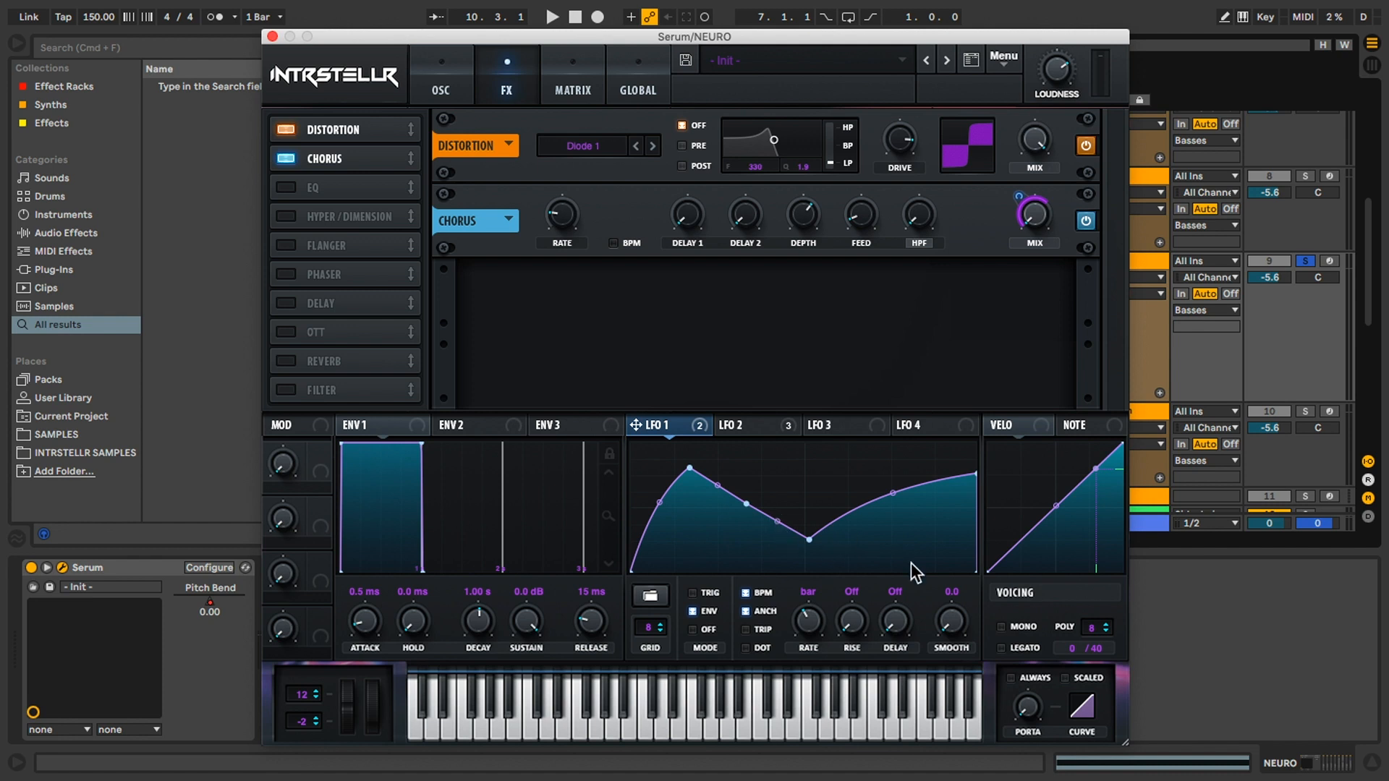
pyautogui.press('space')
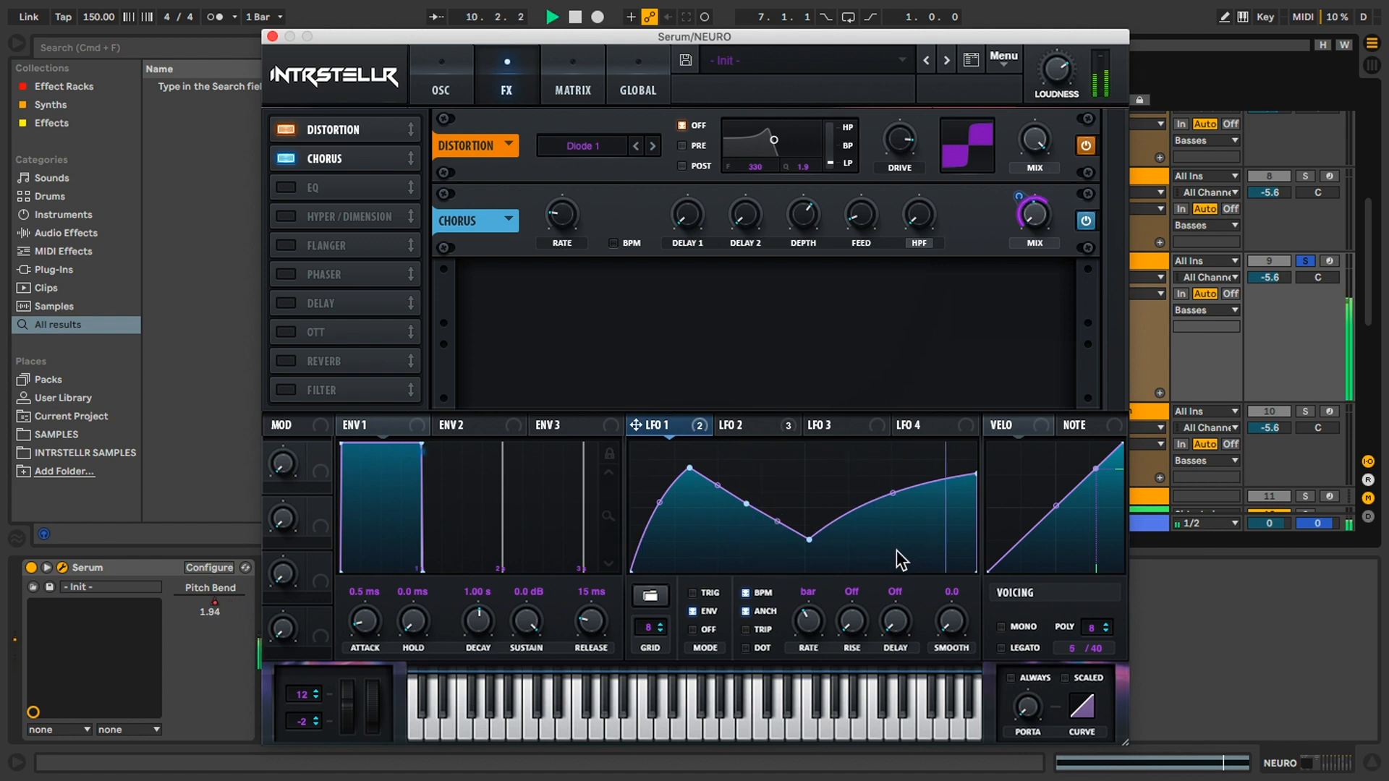
# Step: Switch on Serum's EQ, check the LFO 2 modulation on its two frequencies, and close the Serum window
pyautogui.click(285, 187)
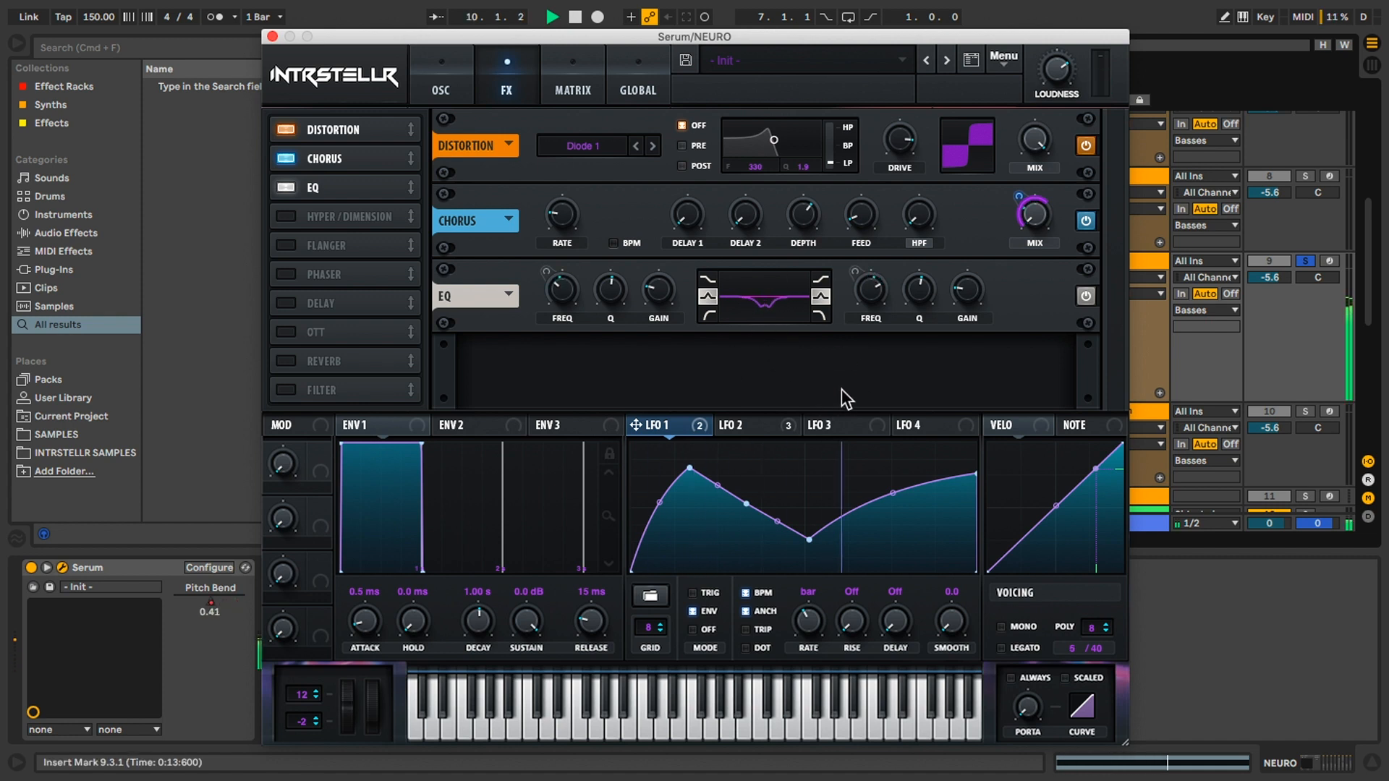
pyautogui.click(745, 425)
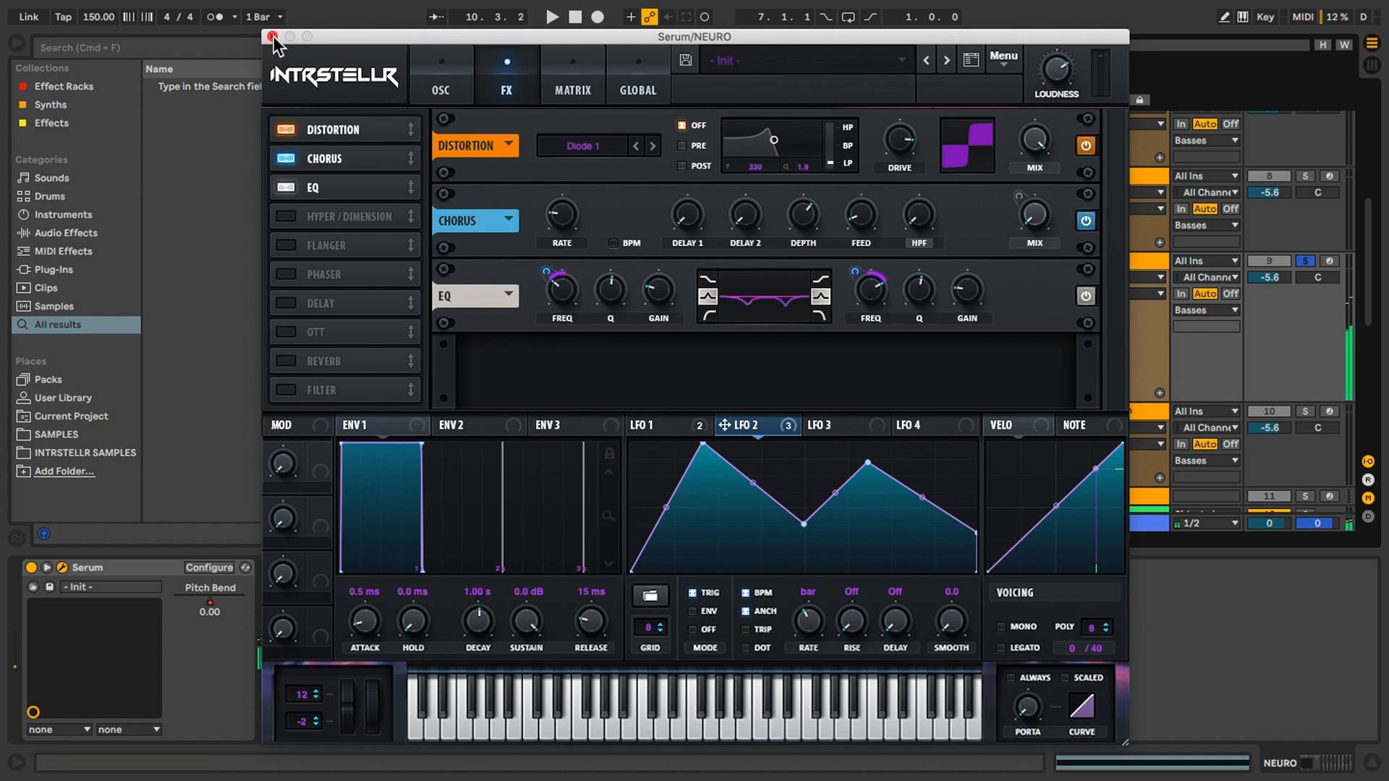
pyautogui.click(273, 37)
# Step: Expand the first EQ Eight after Serum, switch it on and play the clip through it
pyautogui.click(593, 607)
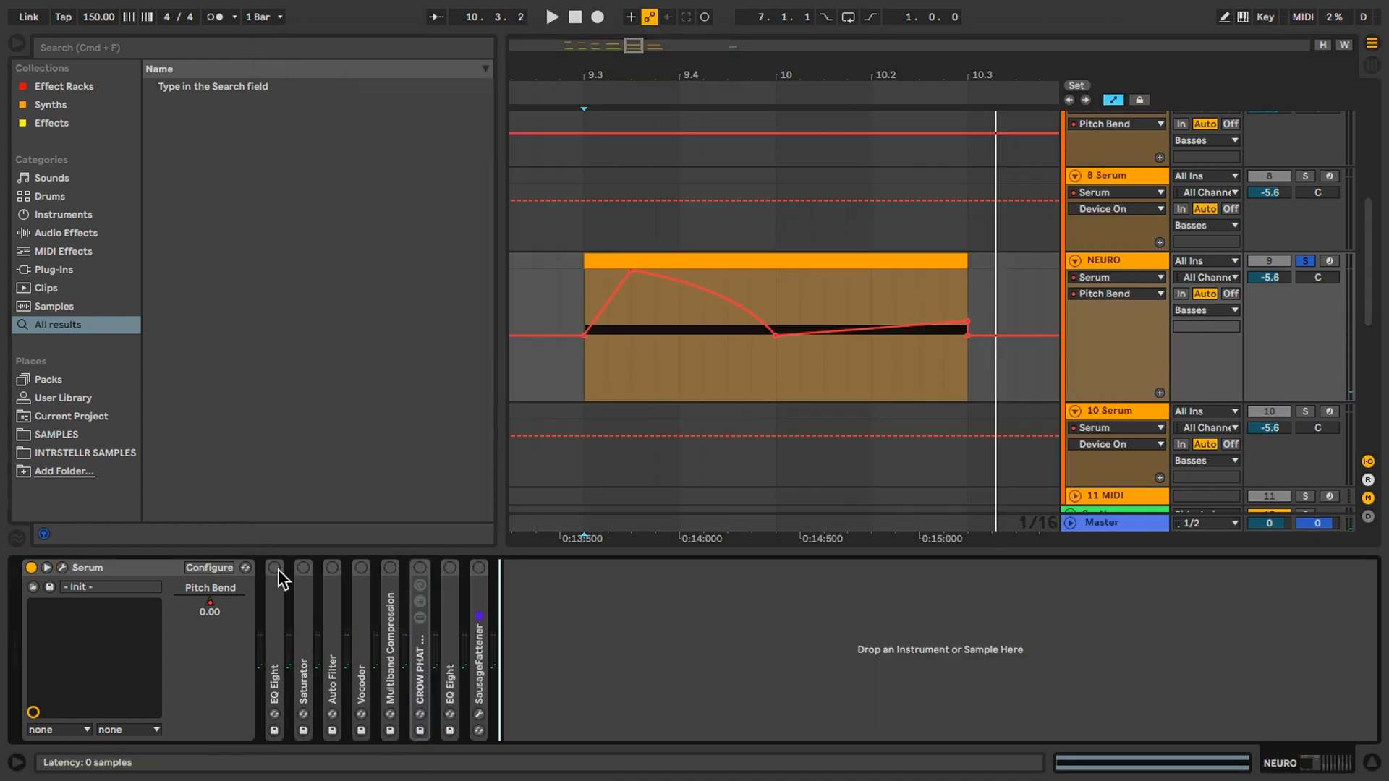
pyautogui.doubleClick(279, 608)
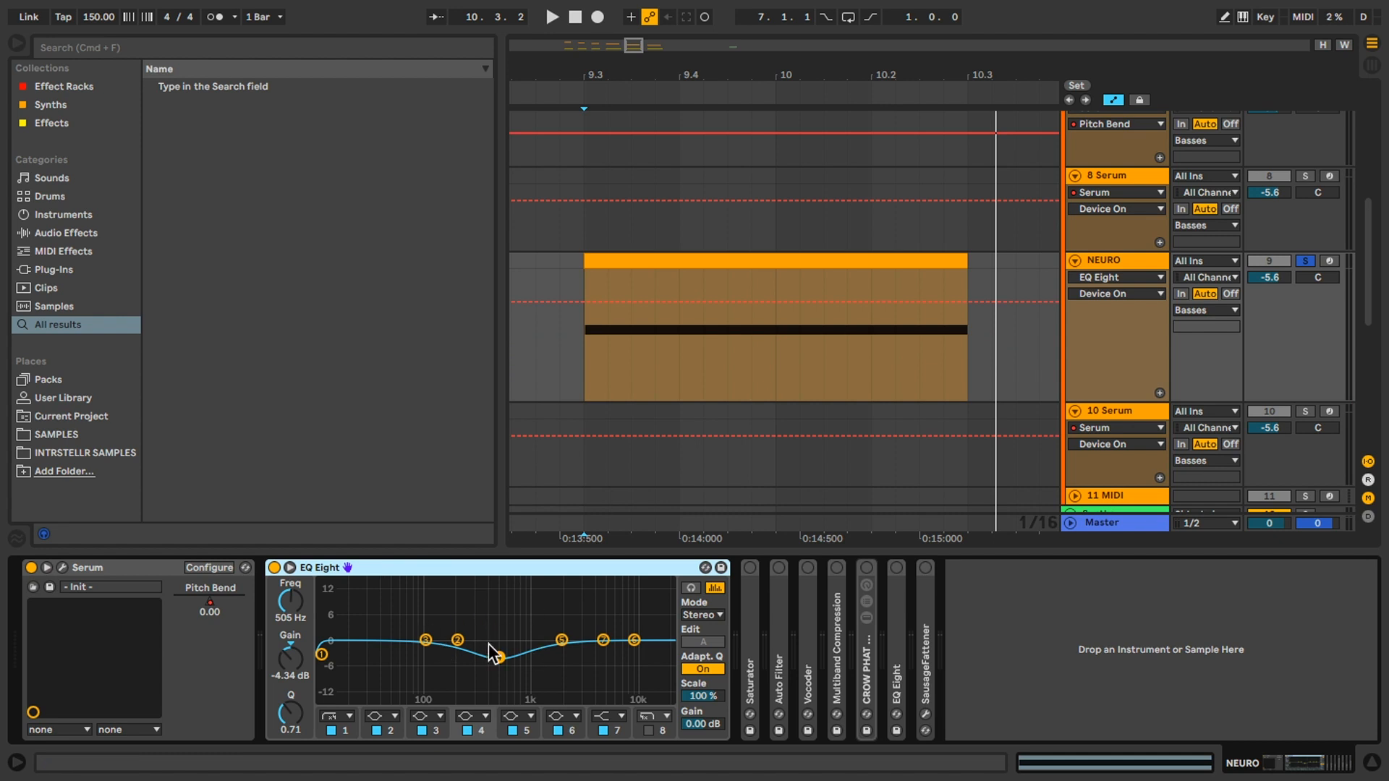
pyautogui.press('space')
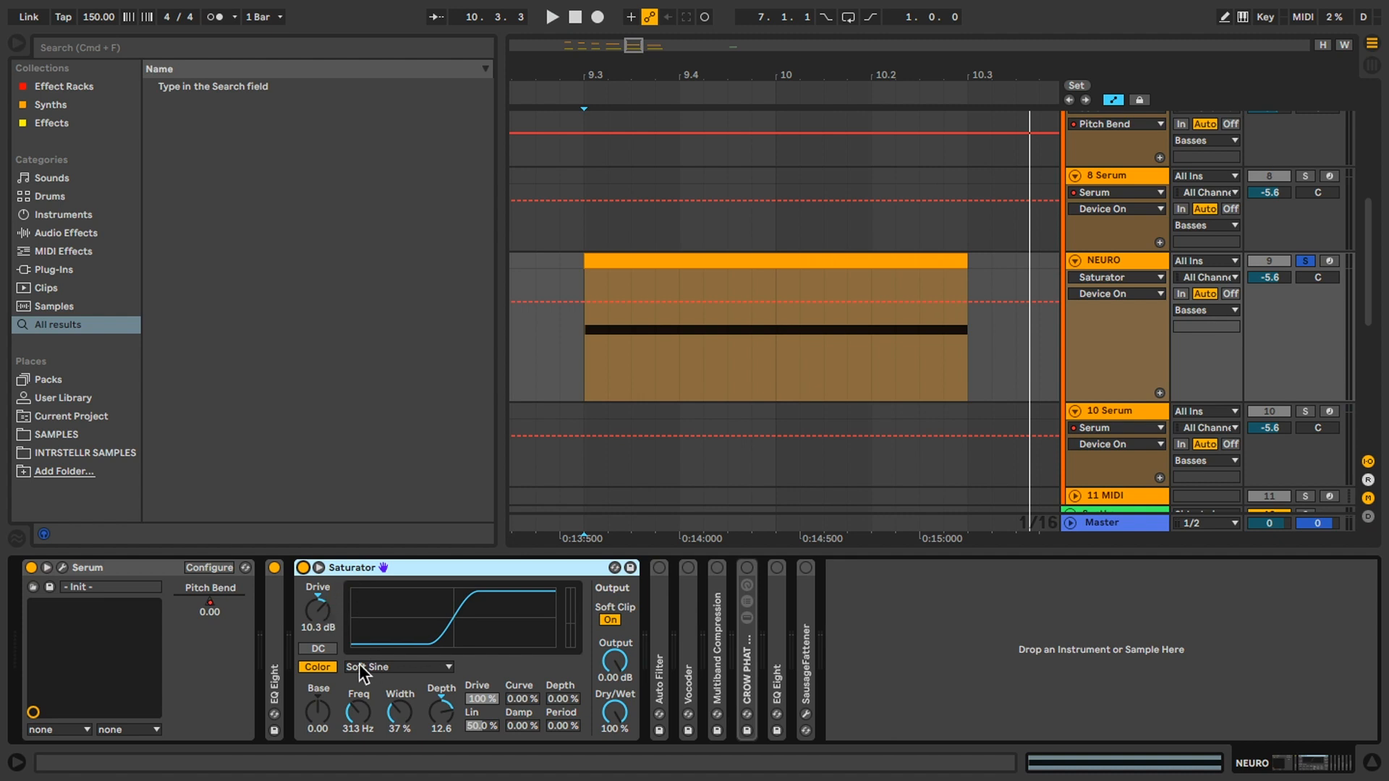
# Step: Switch on the Saturator after the EQ Eight and play the clip to hear its effect
pyautogui.press('space')
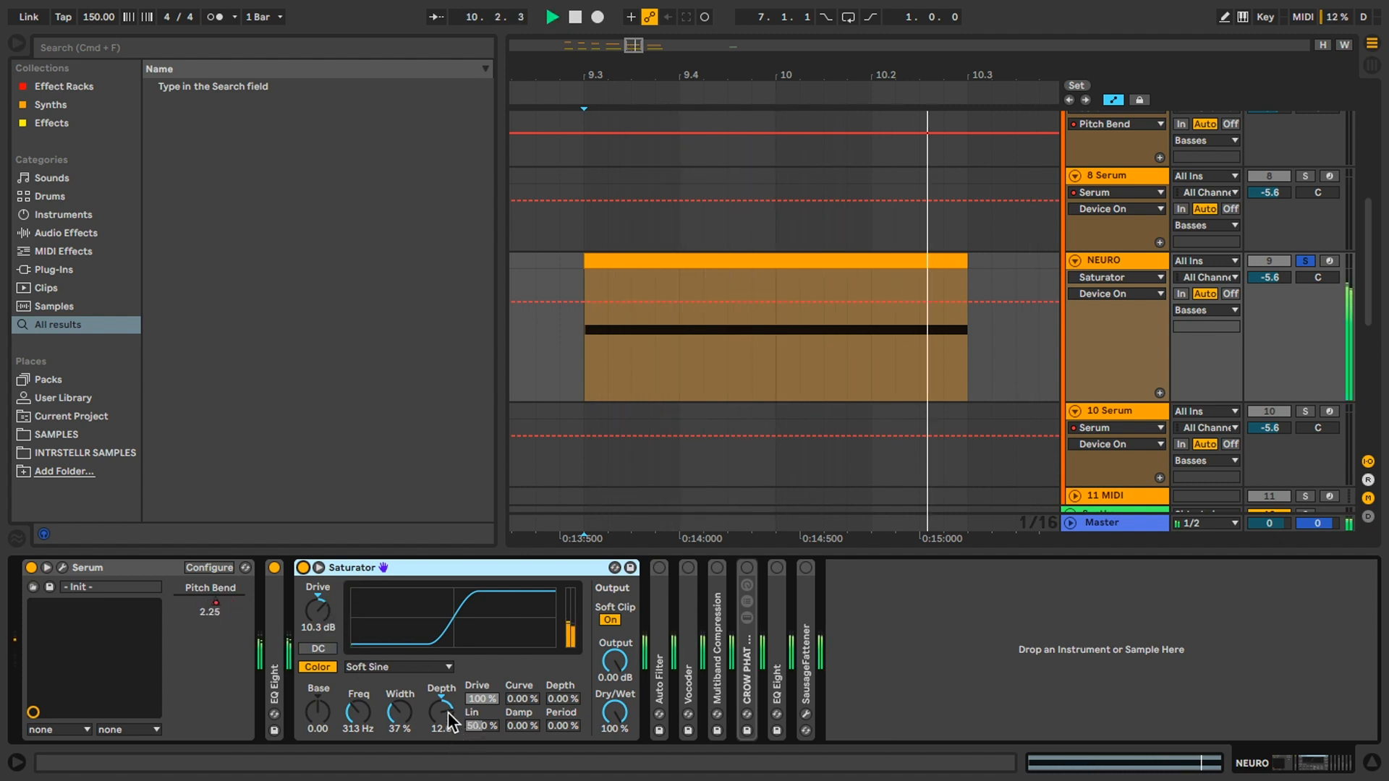
pyautogui.press('space')
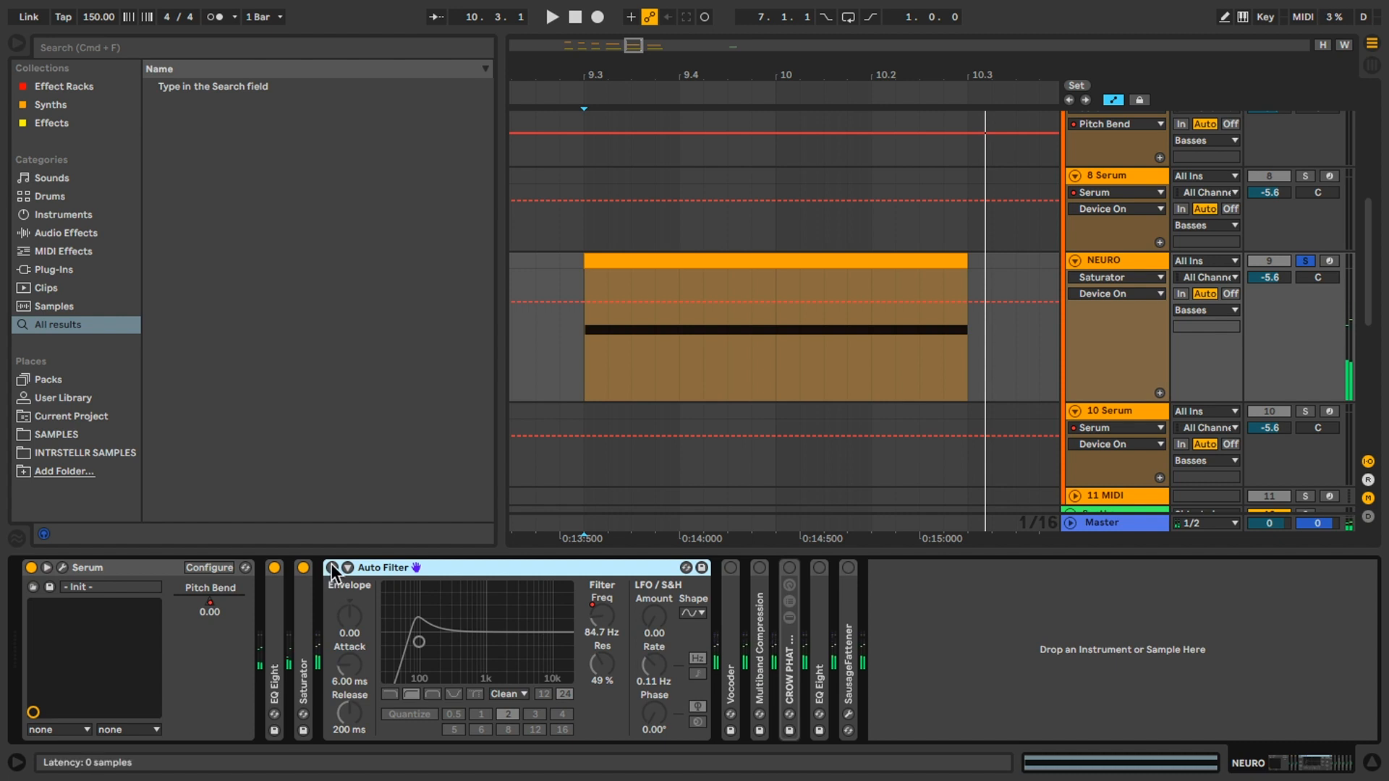
# Step: Switch on the Auto Filter and the Vocoder in the NEURO track's device chain
pyautogui.click(335, 568)
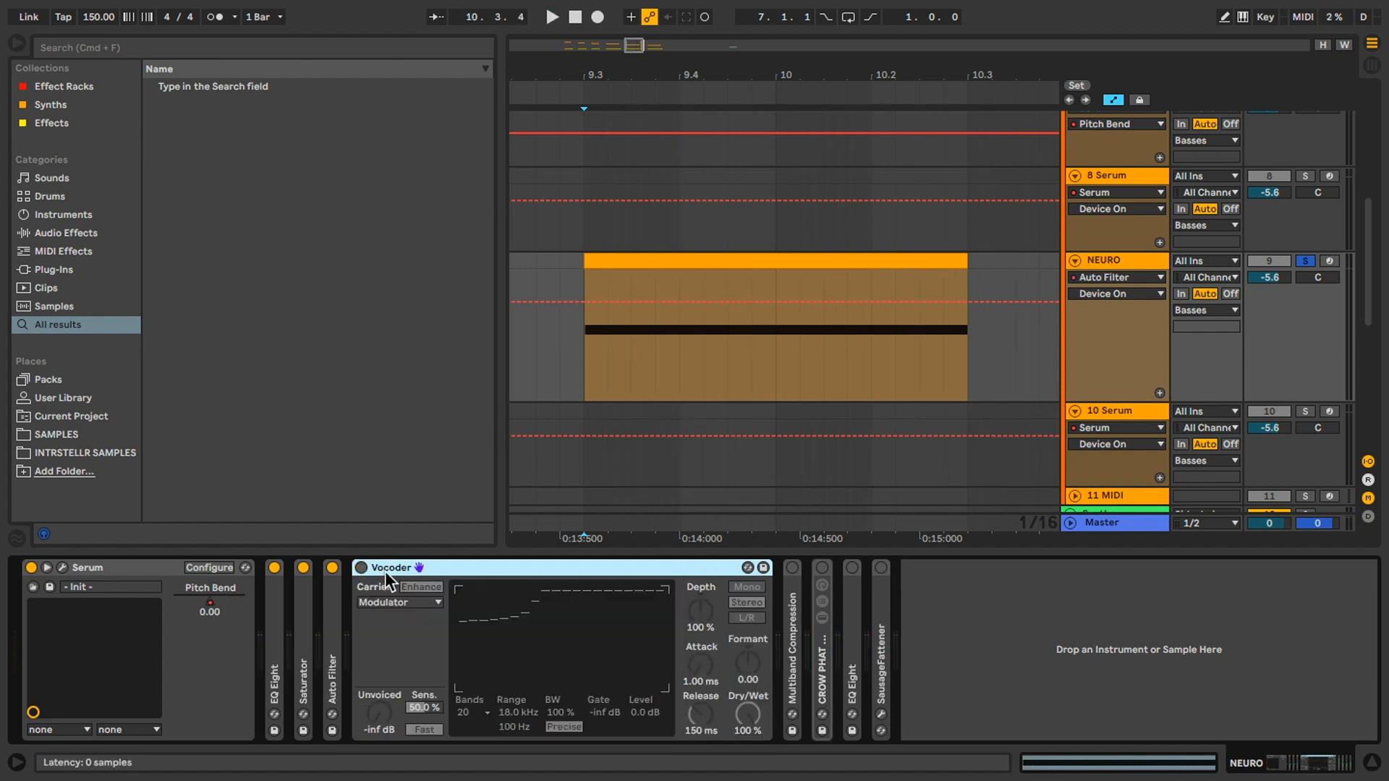
pyautogui.click(361, 568)
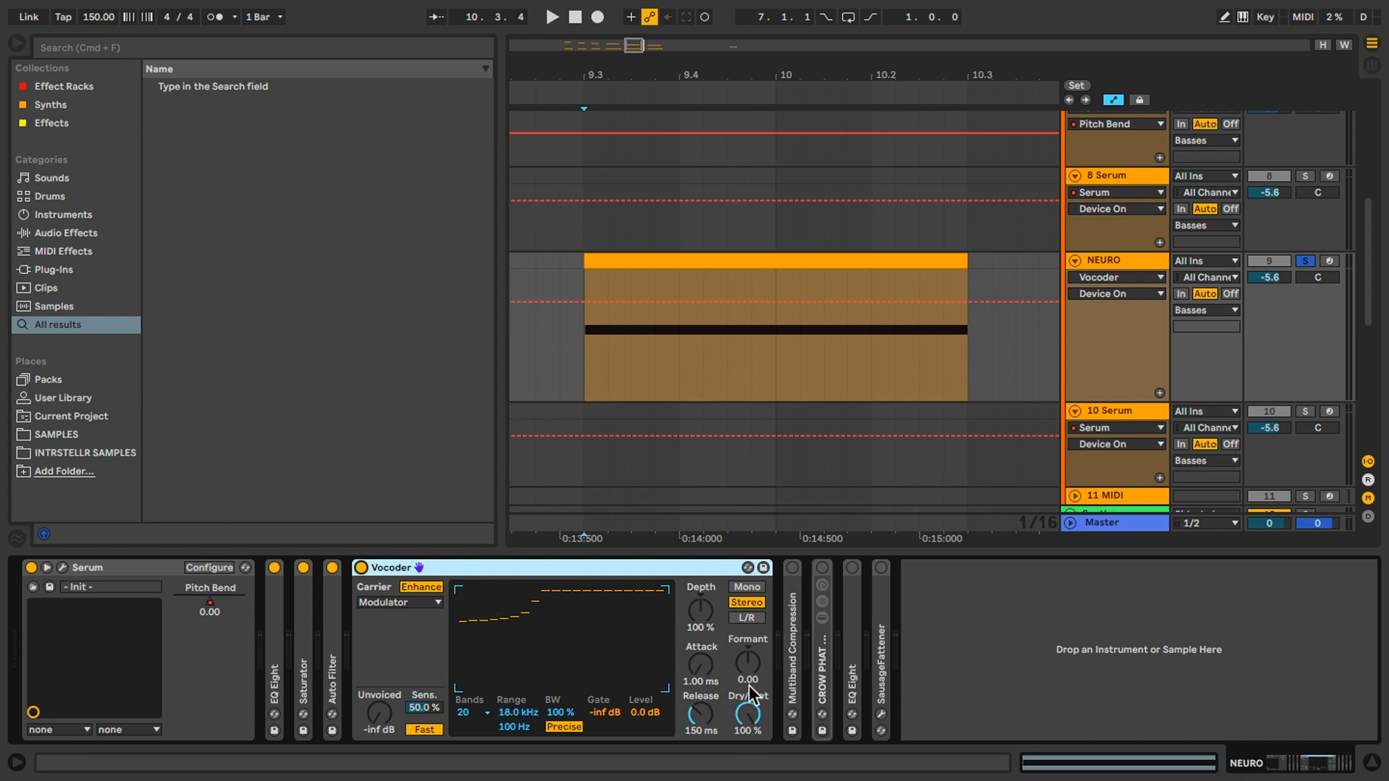
# Step: Play the NEURO clip through the Vocoder to hear its effect, and collapse the device
pyautogui.click(419, 605)
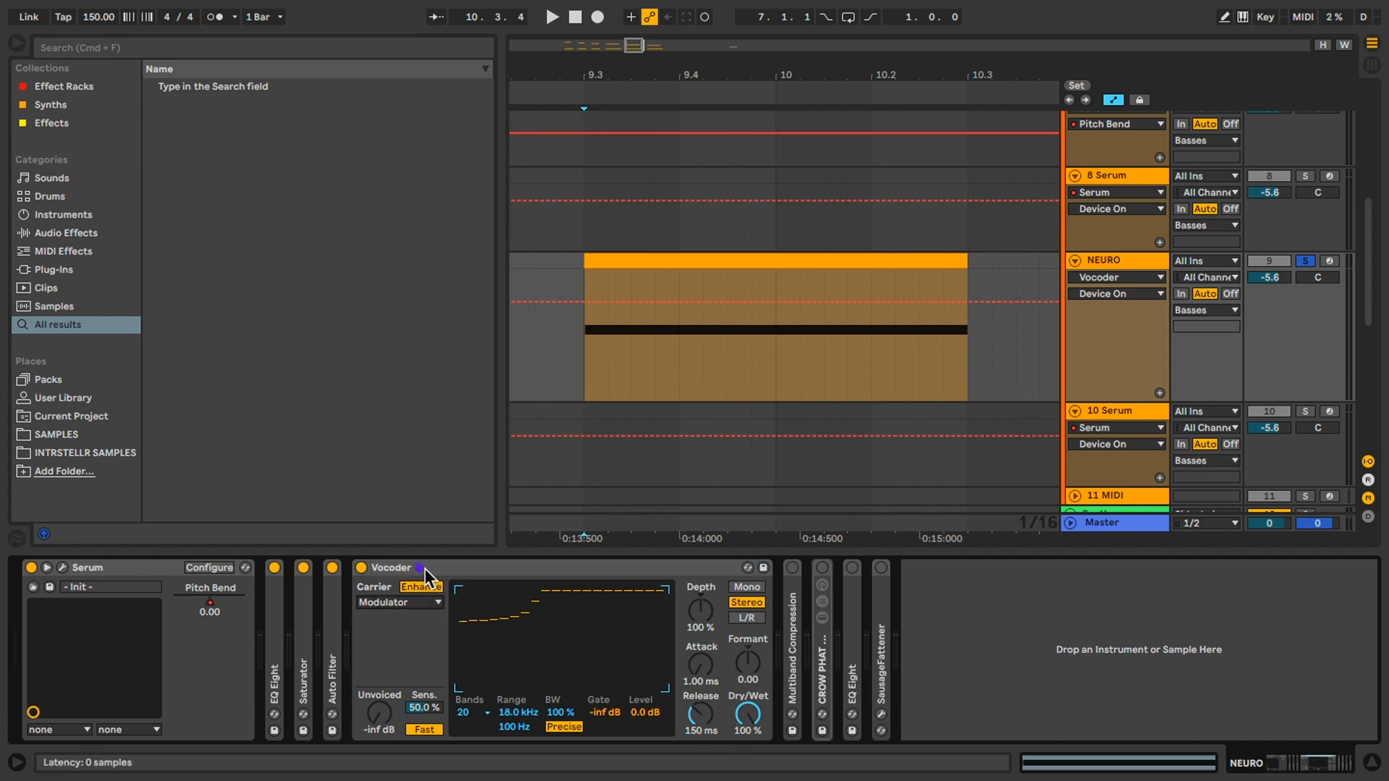
pyautogui.press('space')
pyautogui.press('space')
pyautogui.doubleClick(424, 568)
# Step: Expand and switch on Multiband Compression, play the clip through it, and fold the device away again
pyautogui.doubleClick(390, 593)
pyautogui.click(391, 568)
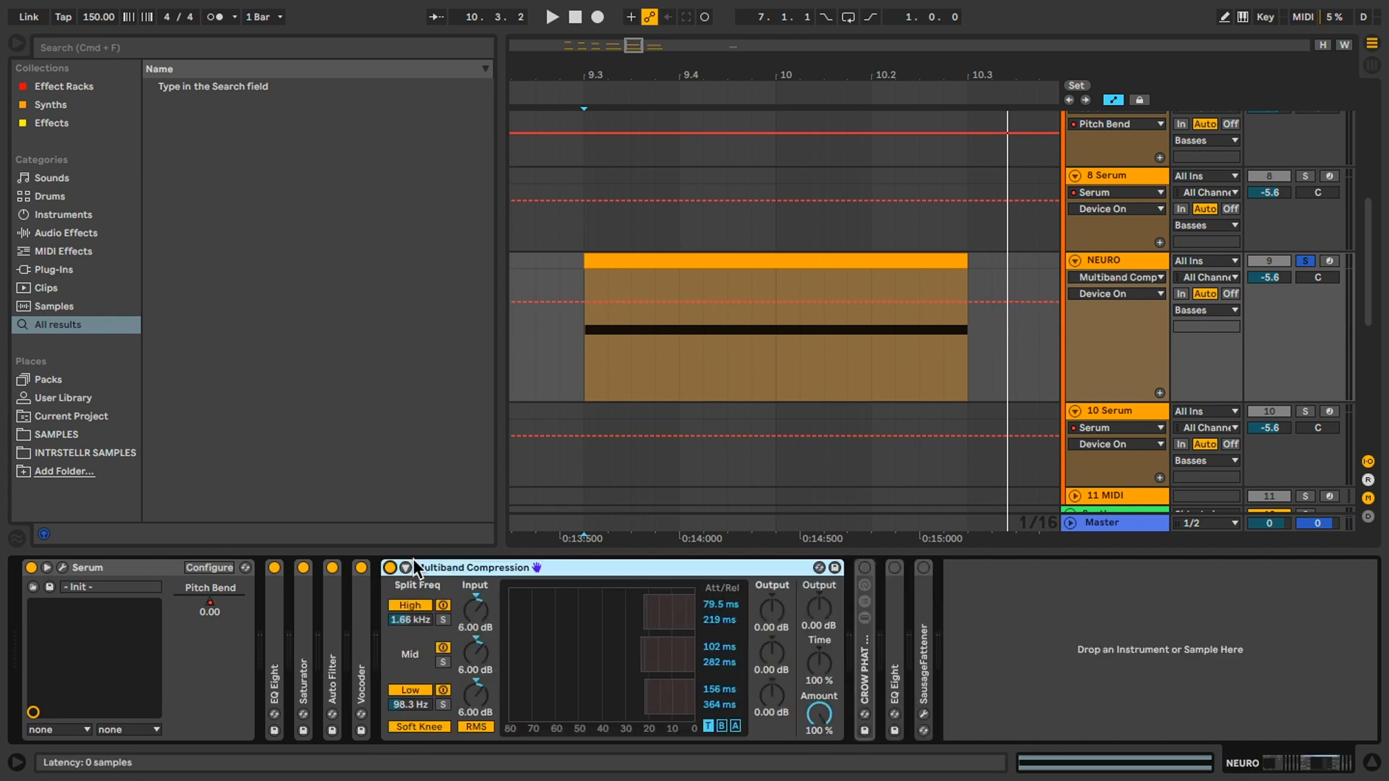
pyautogui.press('space')
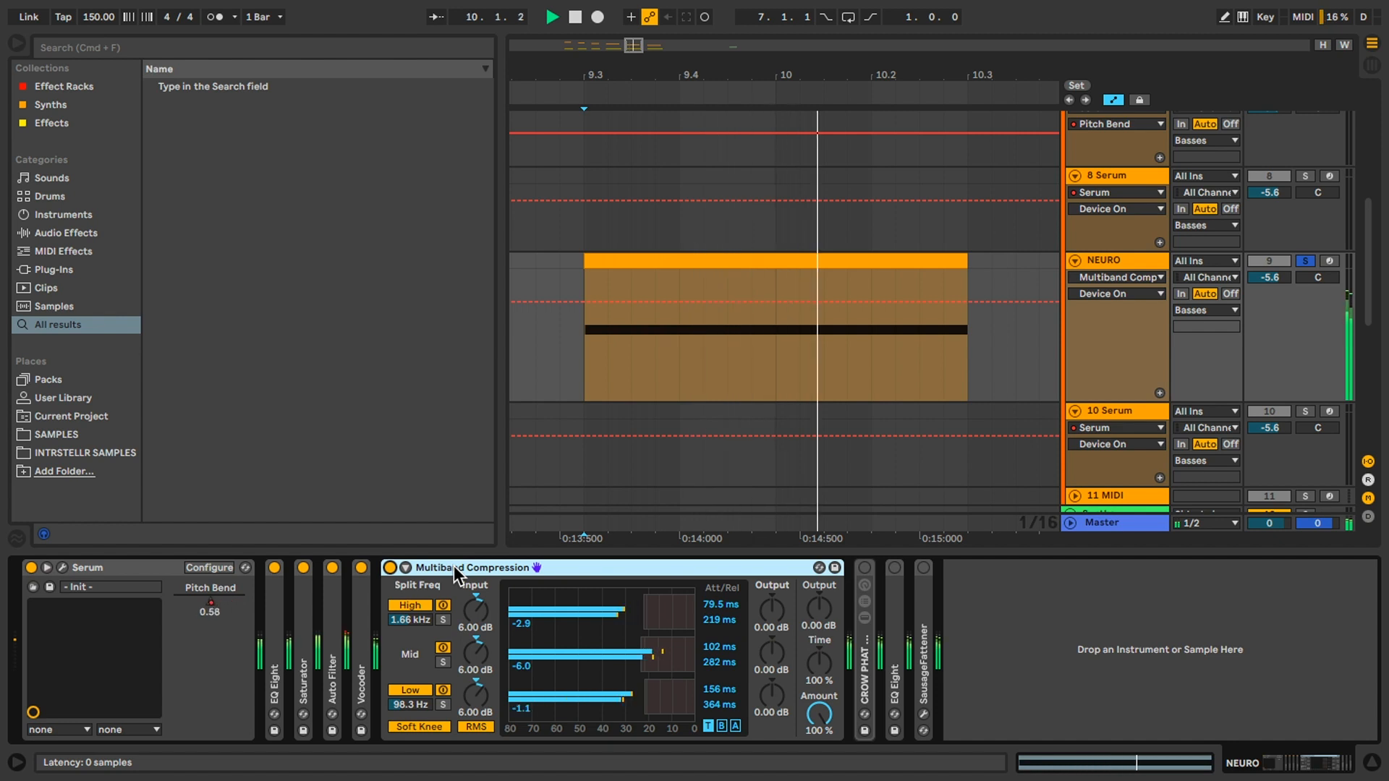
pyautogui.press('space')
pyautogui.doubleClick(454, 566)
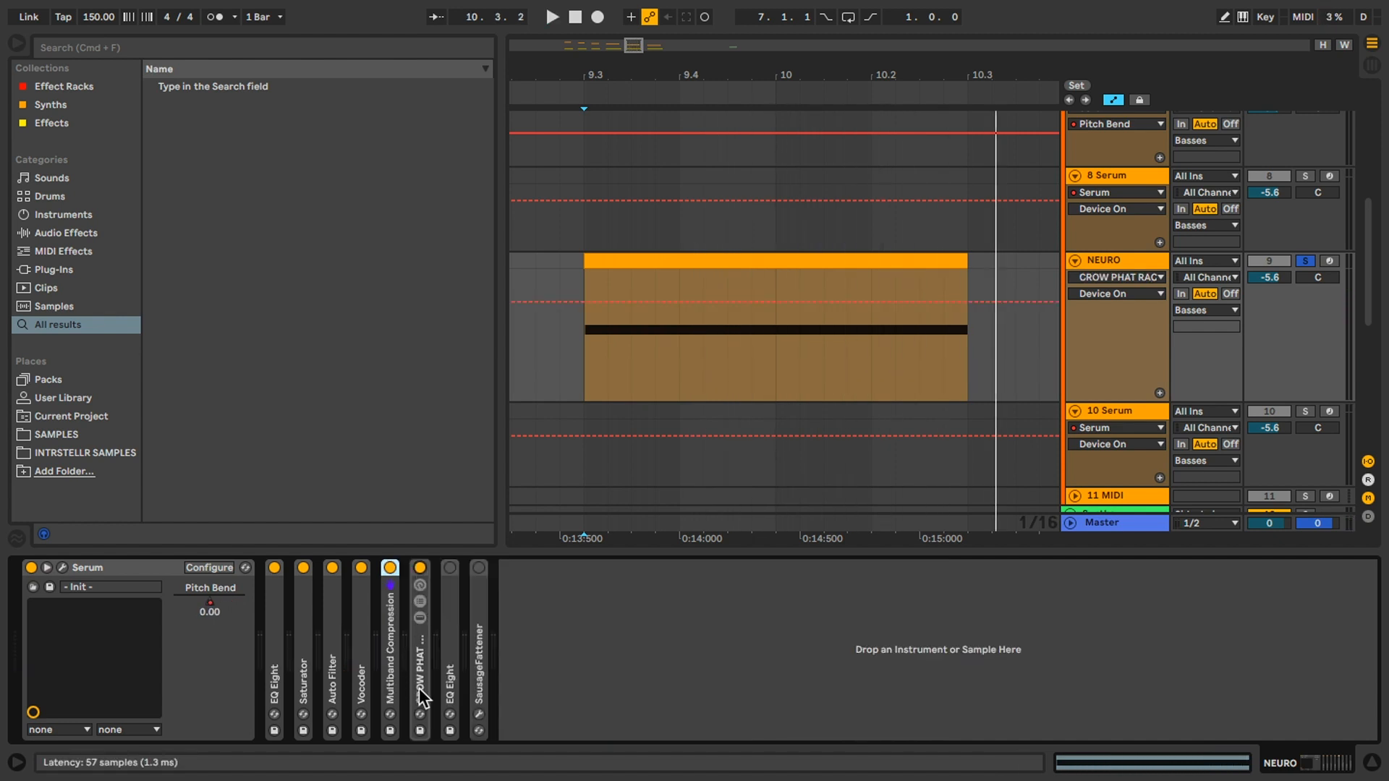
# Step: Switch on the CROW PHAT RACK and the second EQ Eight, expanding each to view its settings before collapsing it
pyautogui.doubleClick(419, 647)
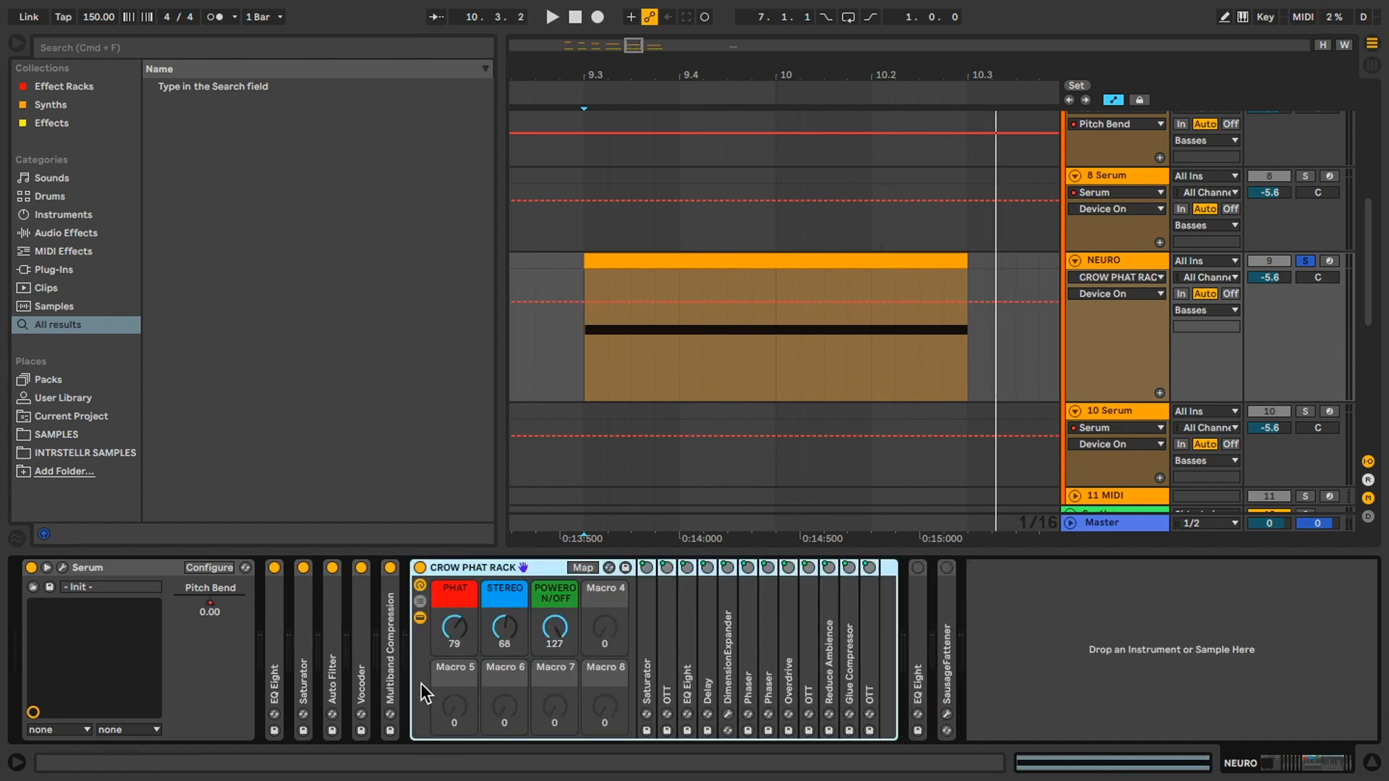
pyautogui.doubleClick(463, 567)
pyautogui.doubleClick(453, 623)
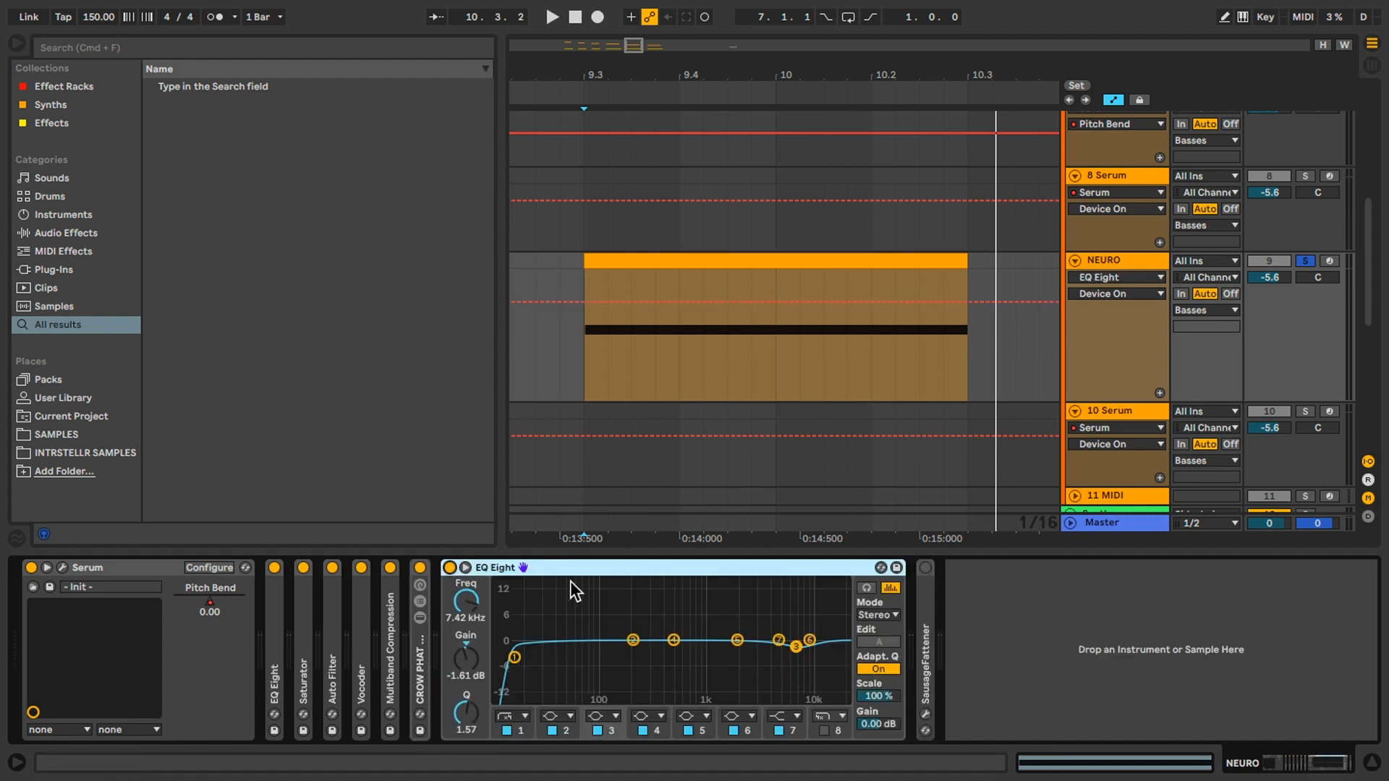
pyautogui.doubleClick(545, 565)
# Step: Switch on SausageFattener at the end of the chain, collapse it, and play the clip through all devices
pyautogui.doubleClick(480, 584)
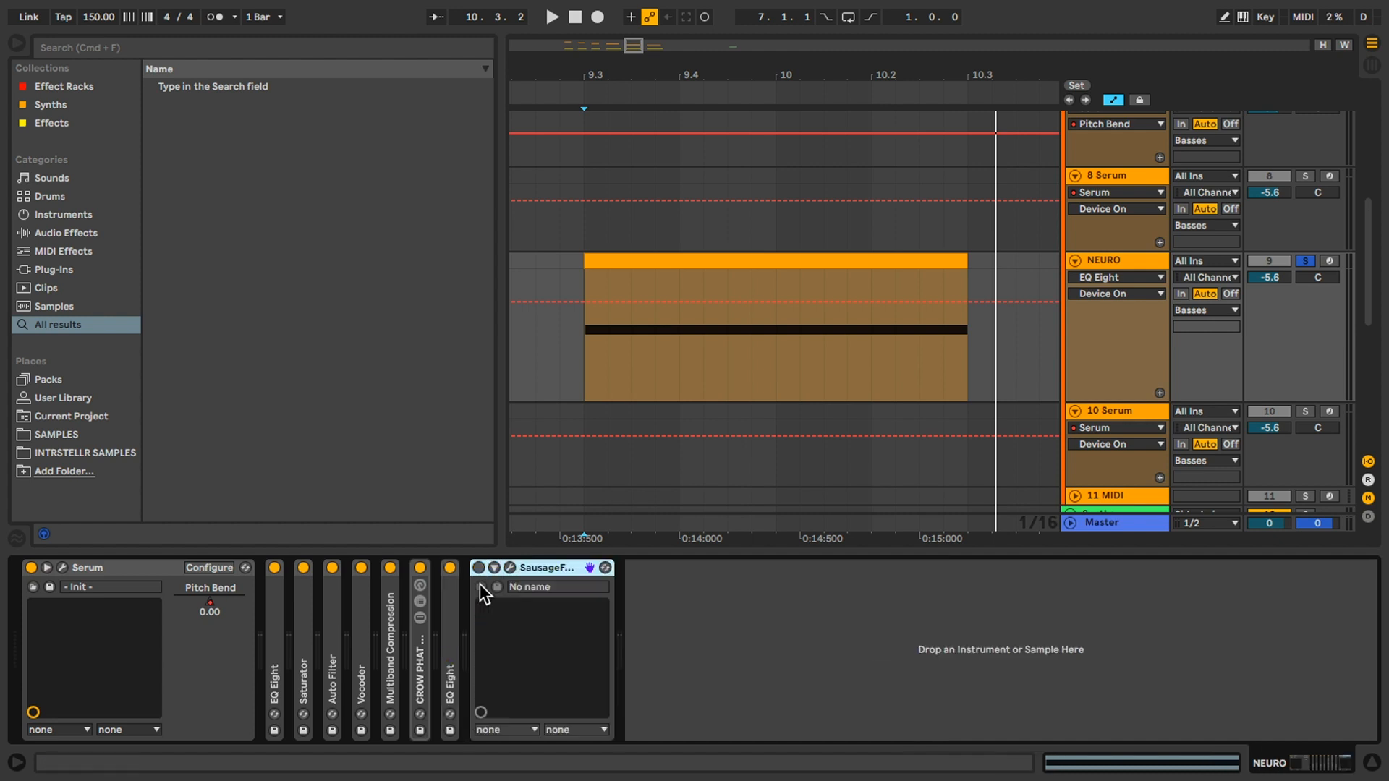
pyautogui.doubleClick(539, 569)
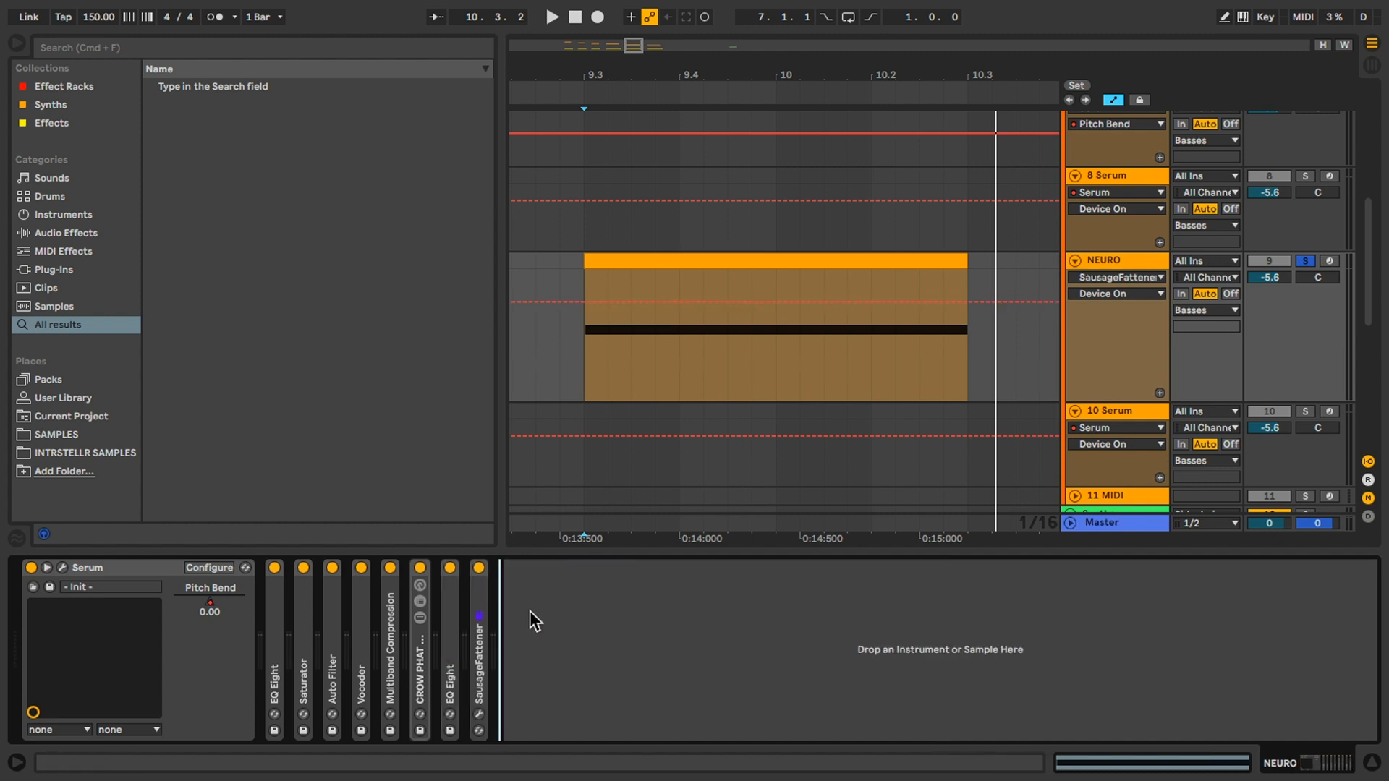
pyautogui.press('space')
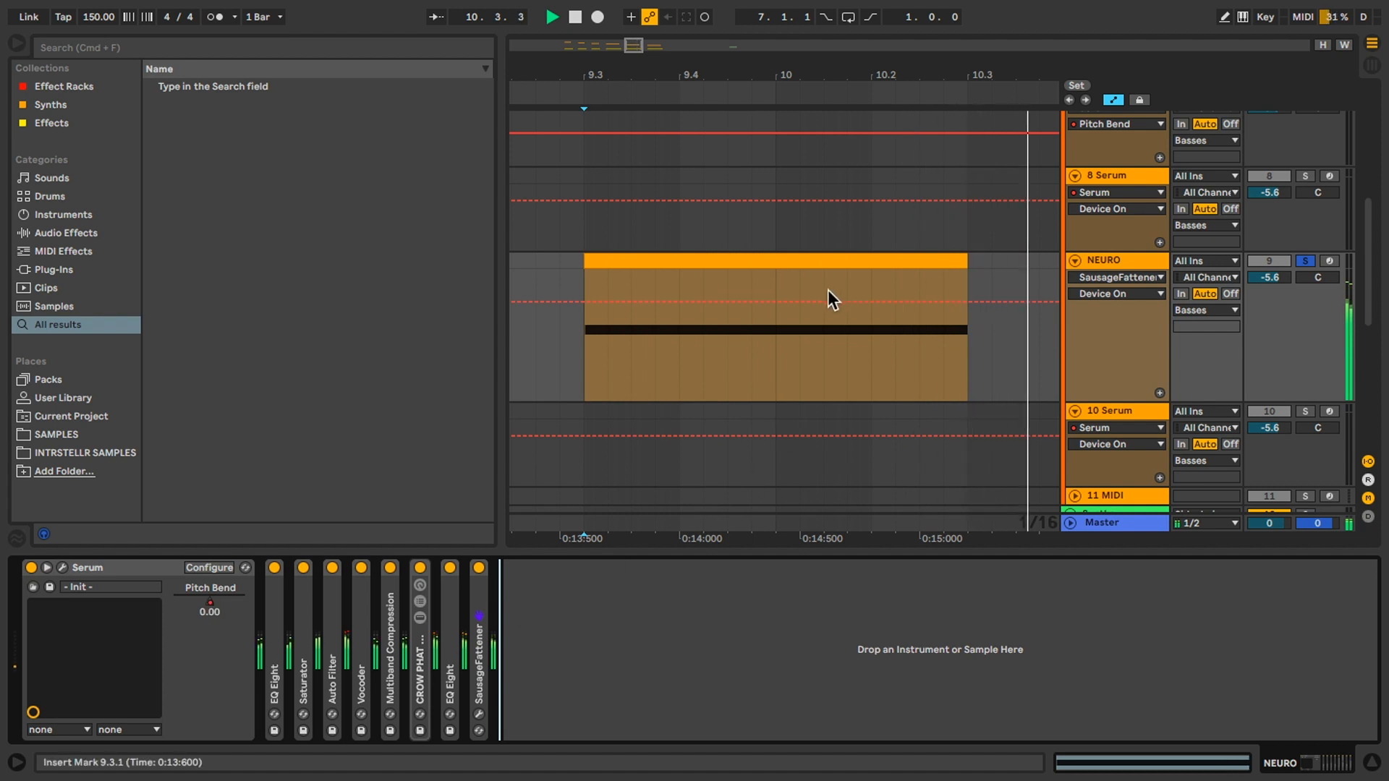
pyautogui.press('space')
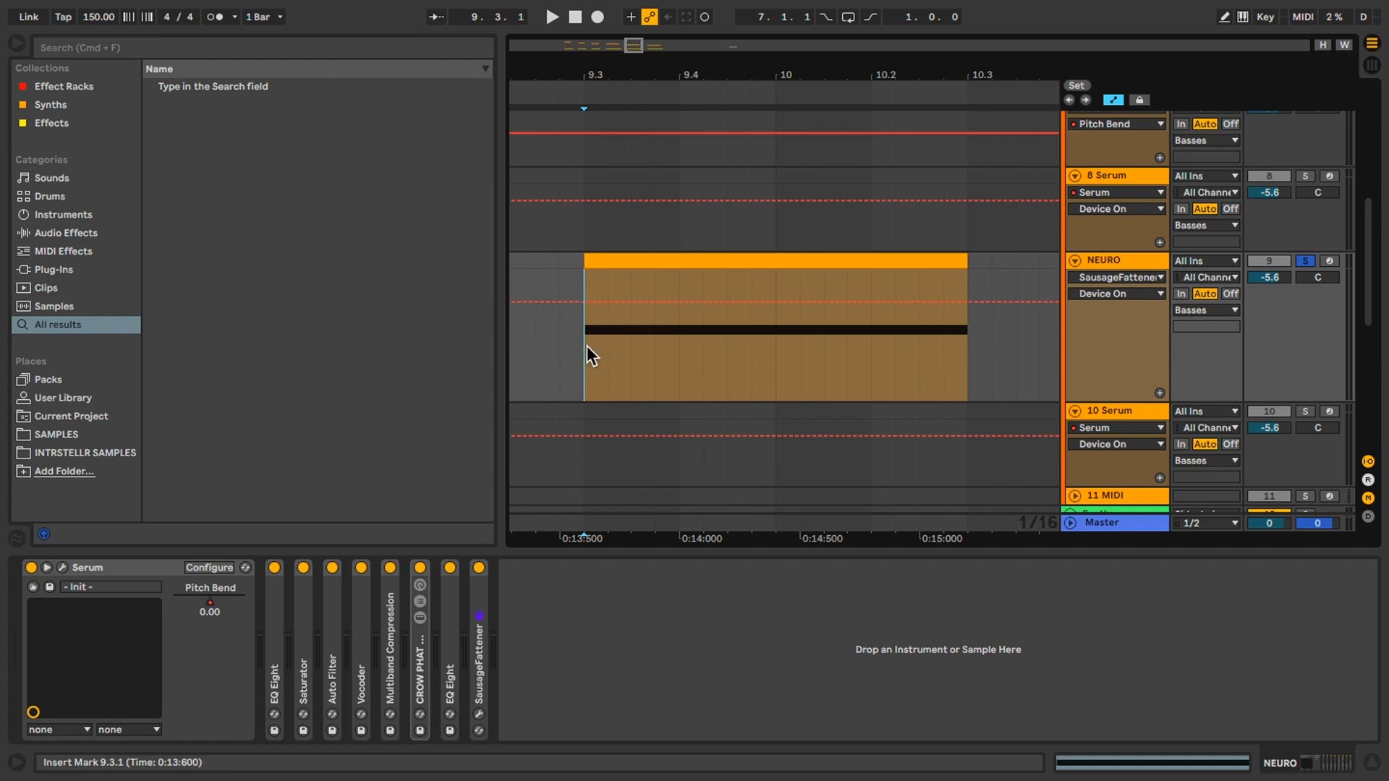
# Step: Highlight the first half of the NEURO clip from 9.3.1 to 10.1.1, and place the insert marker at 10.1.1
pyautogui.moveTo(588, 346); pyautogui.dragTo(779, 358)
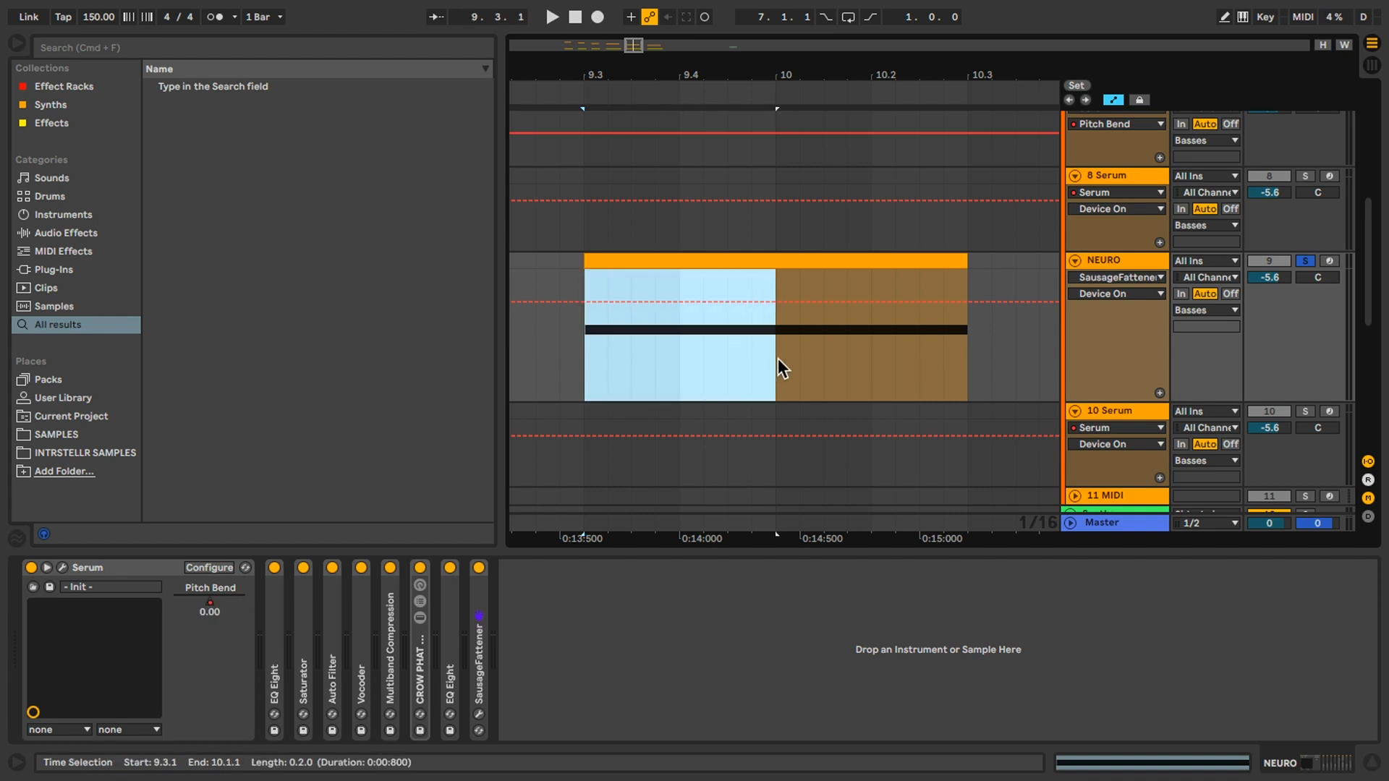
pyautogui.click(775, 358)
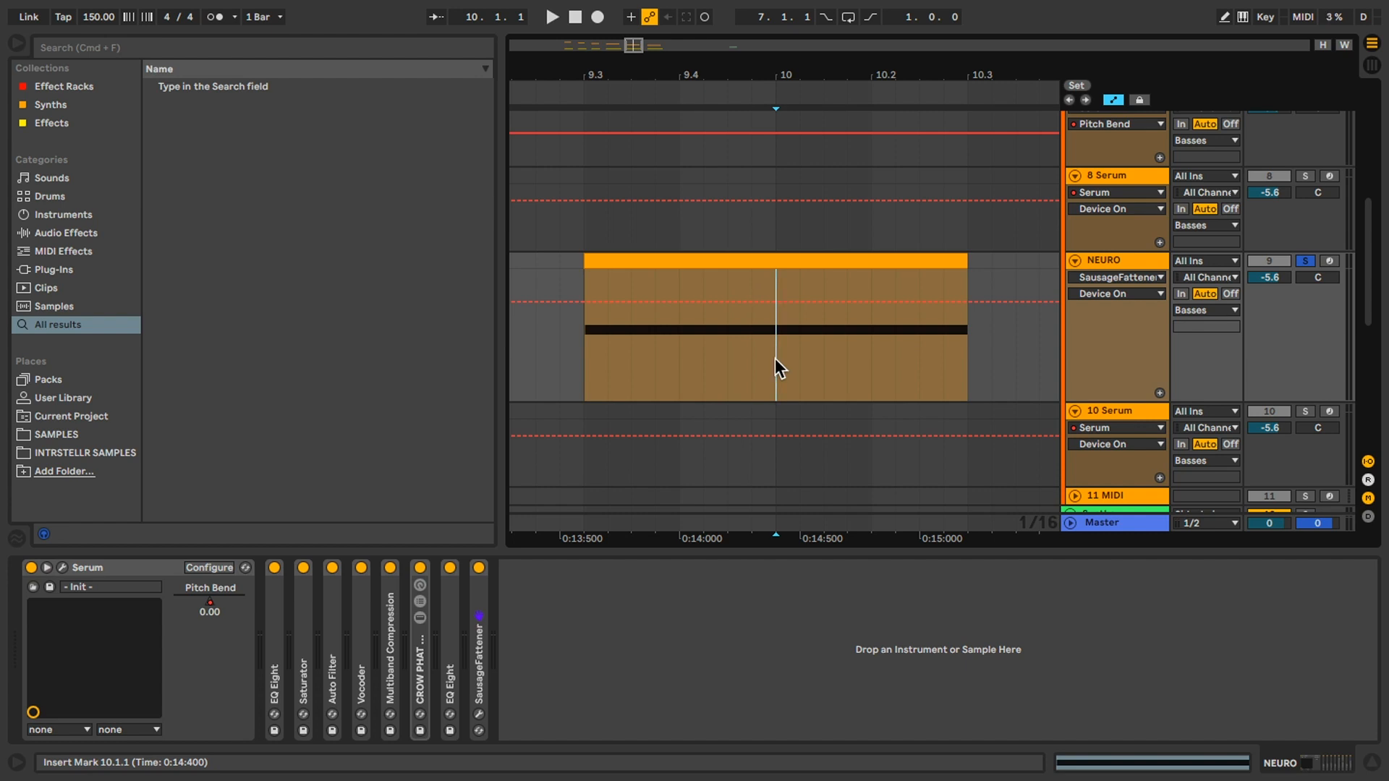